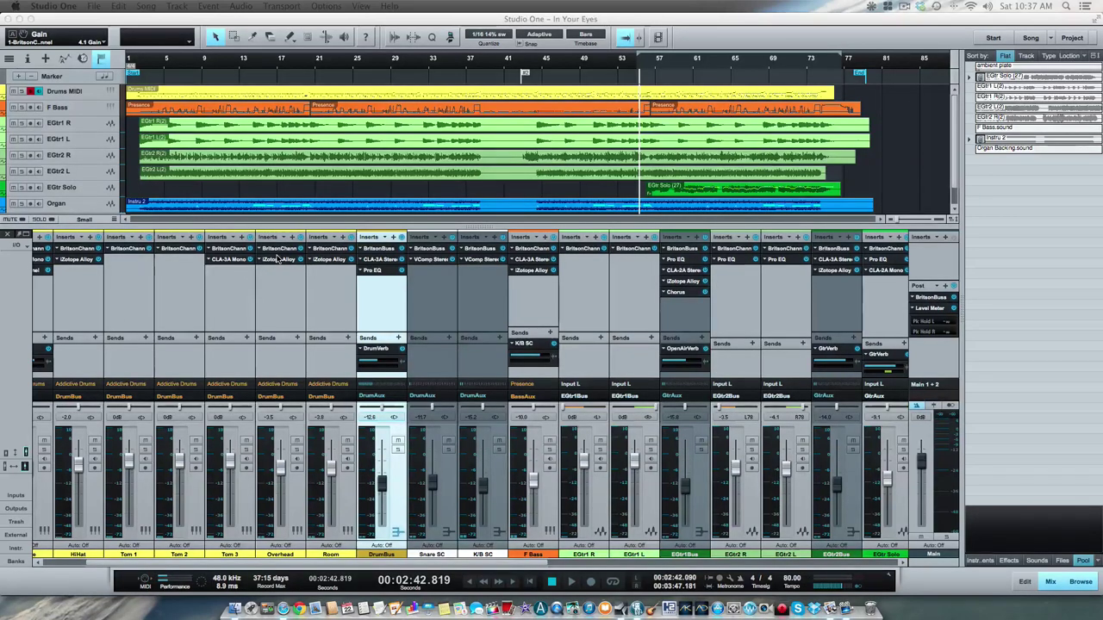
# Step: Open the Room channel's Britson Channel plugin and turn off Output Compensation in its configuration
pyautogui.click(333, 249)
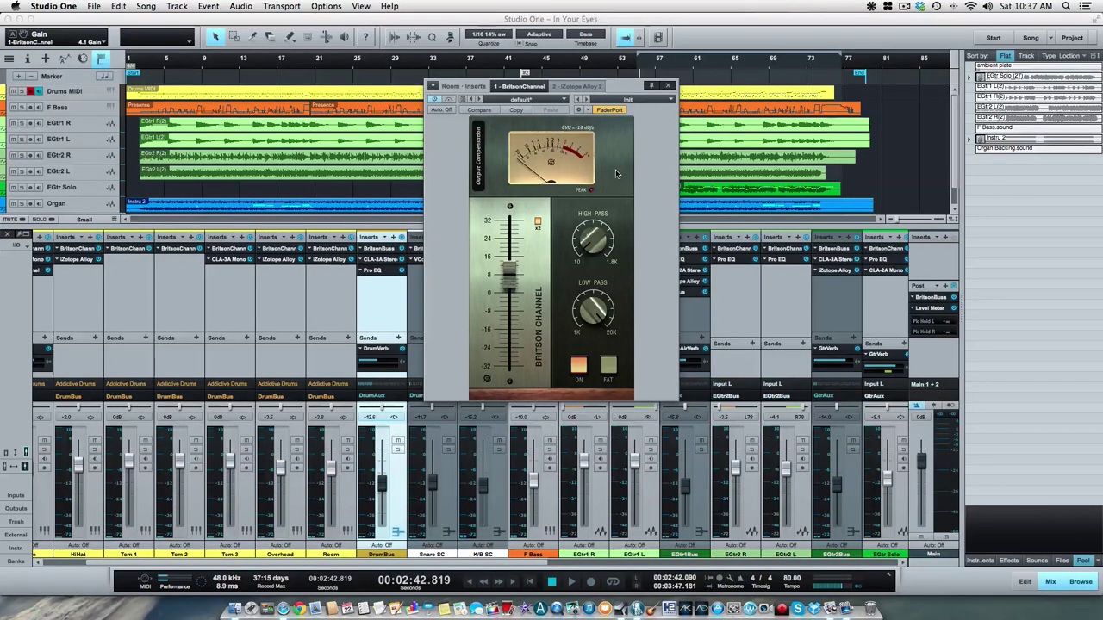
pyautogui.click(539, 312)
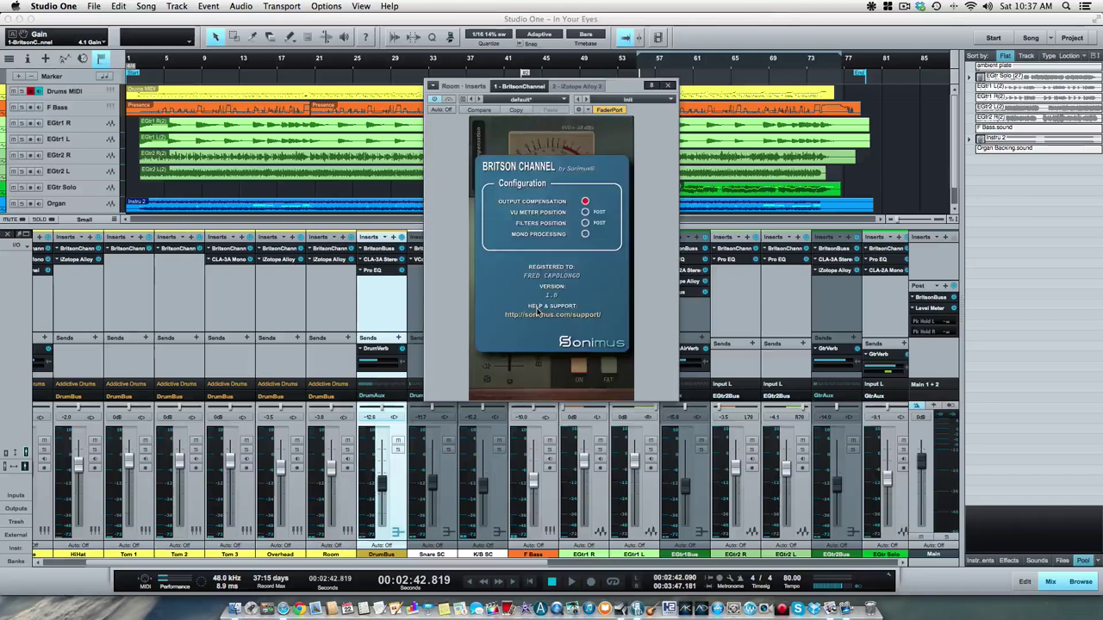
pyautogui.click(588, 203)
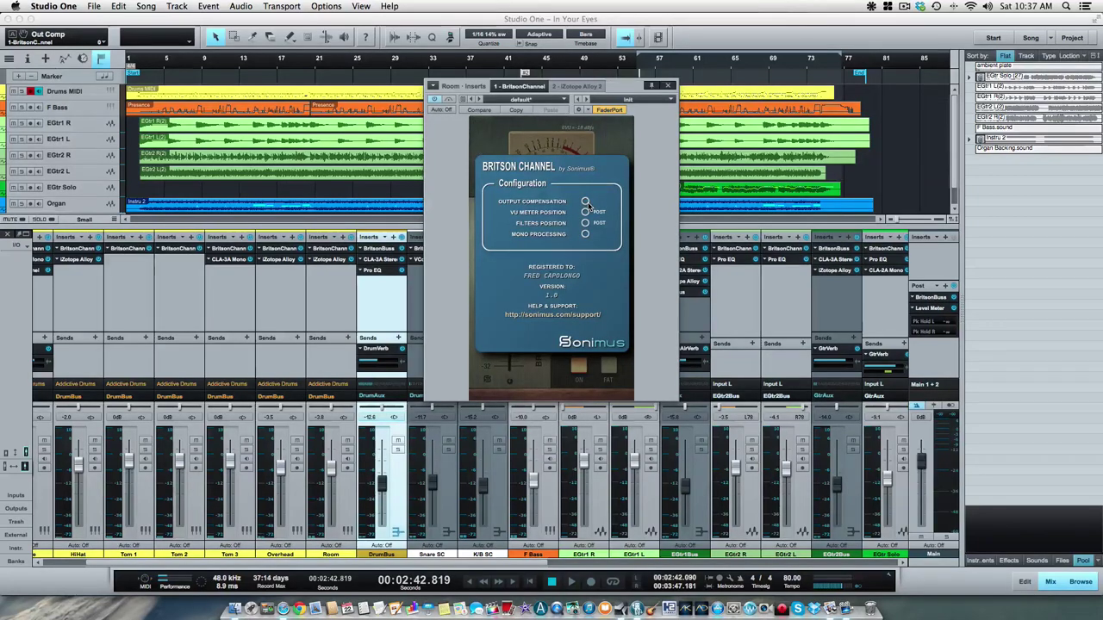
pyautogui.click(587, 181)
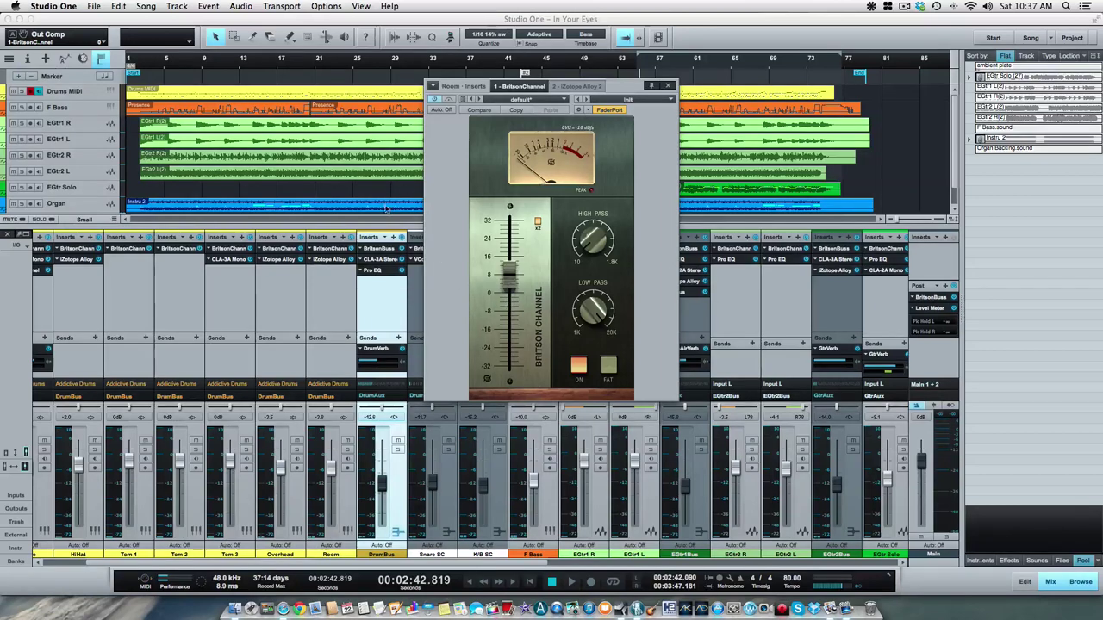
# Step: Solo the Room channel, play from around bar 39, and adjust the Britson Channel gain by ear to about 8
pyautogui.click(347, 449)
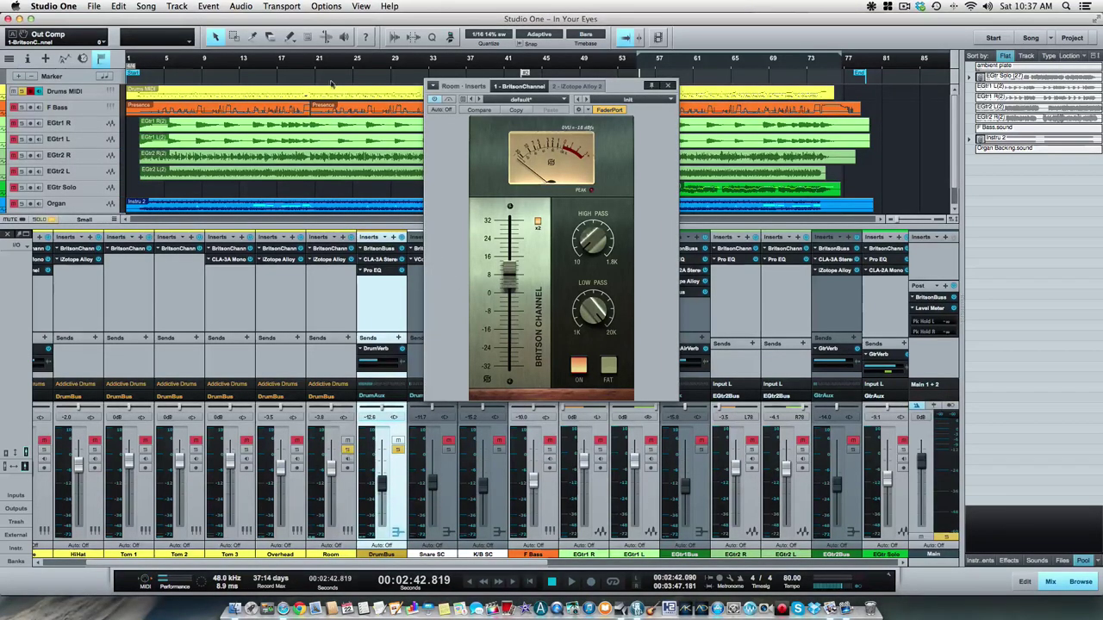
pyautogui.click(491, 62)
pyautogui.press('space')
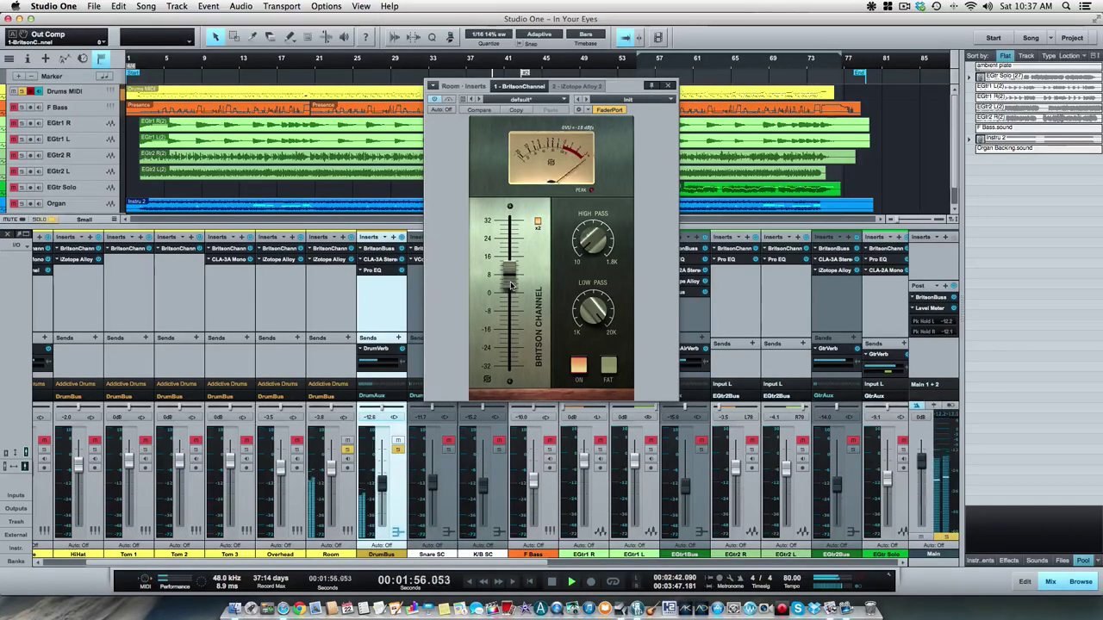
pyautogui.moveTo(511, 285)
pyautogui.mouseDown()
pyautogui.moveTo(514, 245)
pyautogui.moveTo(511, 286)
pyautogui.mouseUp()
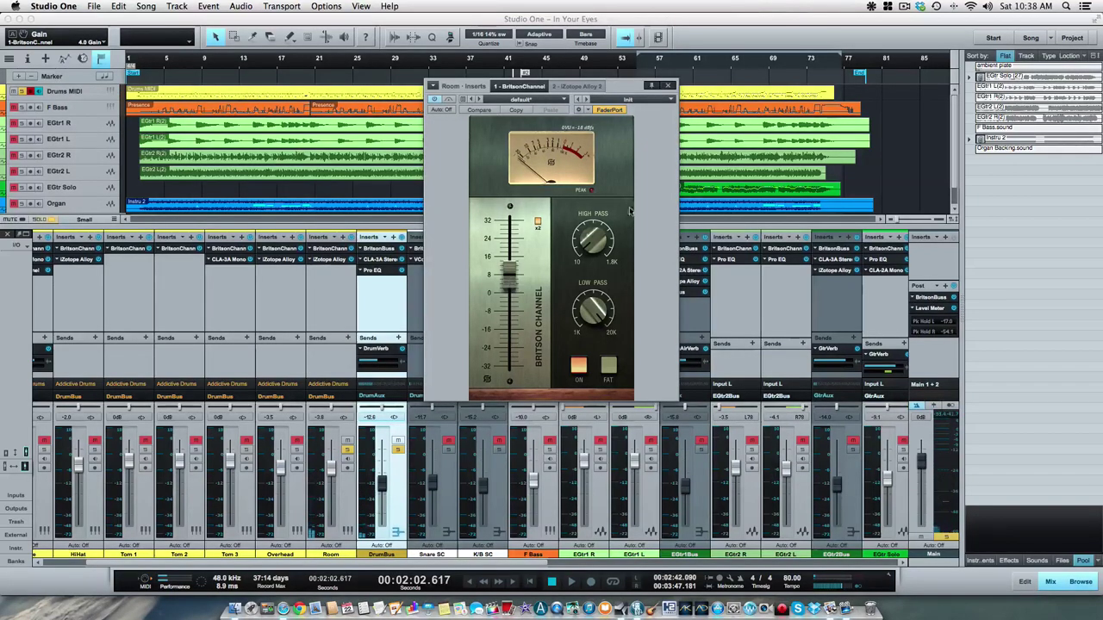
# Step: Turn Output Compensation back on in the Room channel's Britson Channel configuration
pyautogui.click(542, 324)
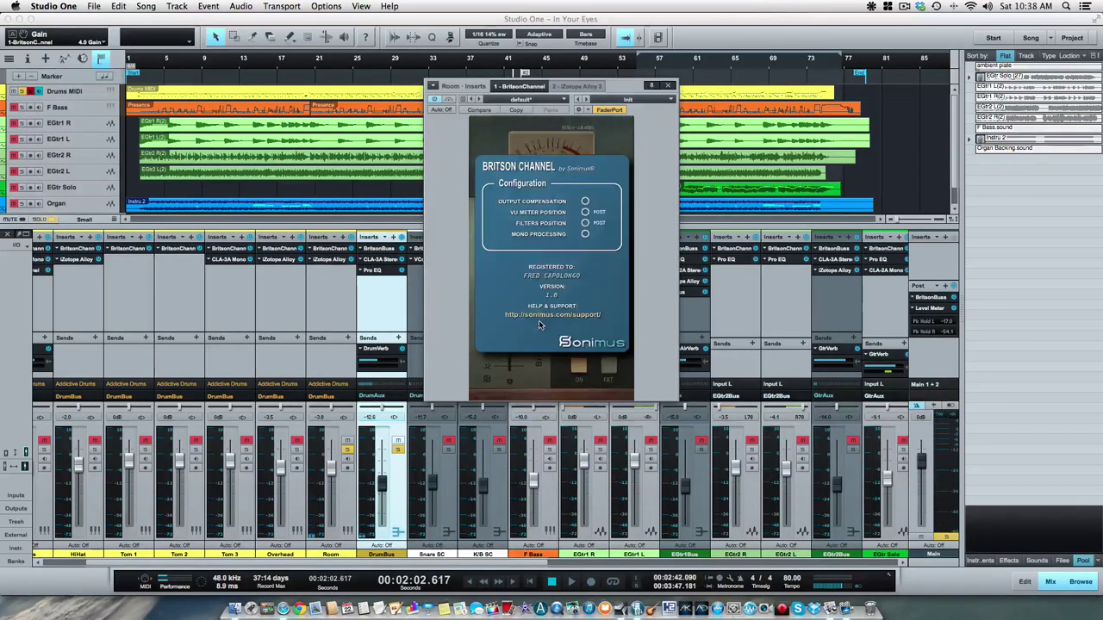
pyautogui.click(585, 204)
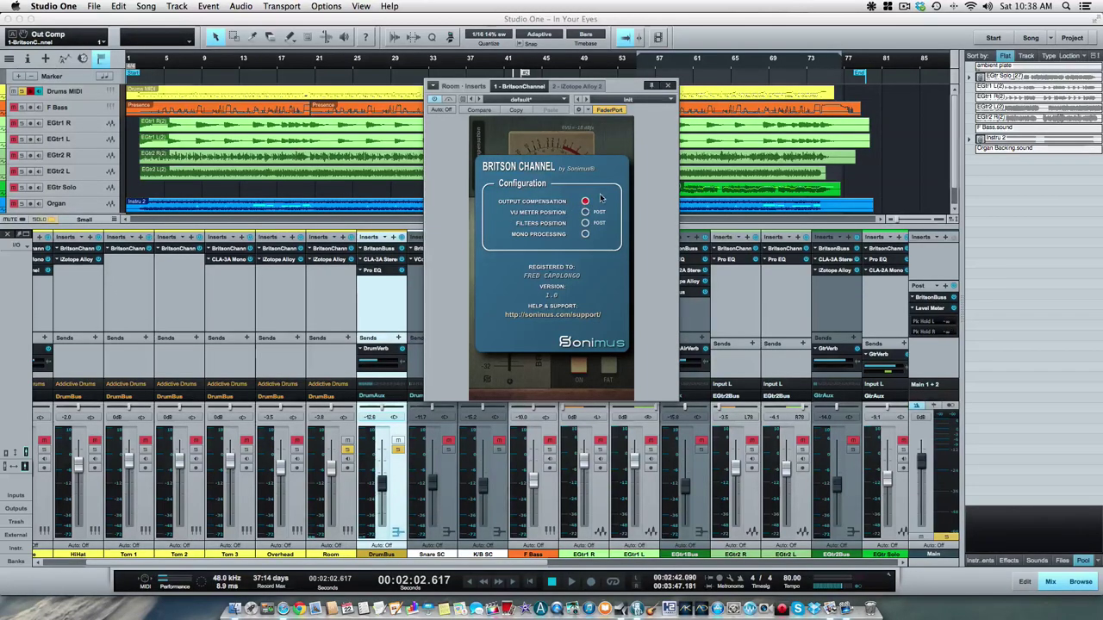
pyautogui.click(594, 152)
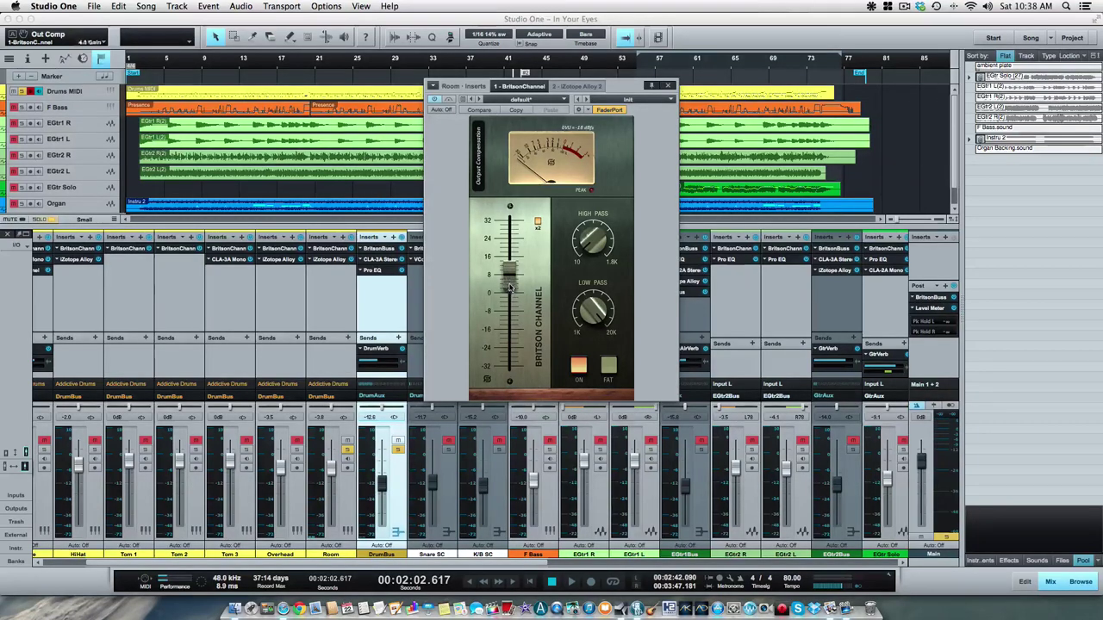
# Step: Audition the Room channel's gain from its -32 minimum up to about 13 while playing from around bar 26
pyautogui.moveTo(509, 284); pyautogui.dragTo(508, 362)
pyautogui.click(368, 66)
pyautogui.press('space')
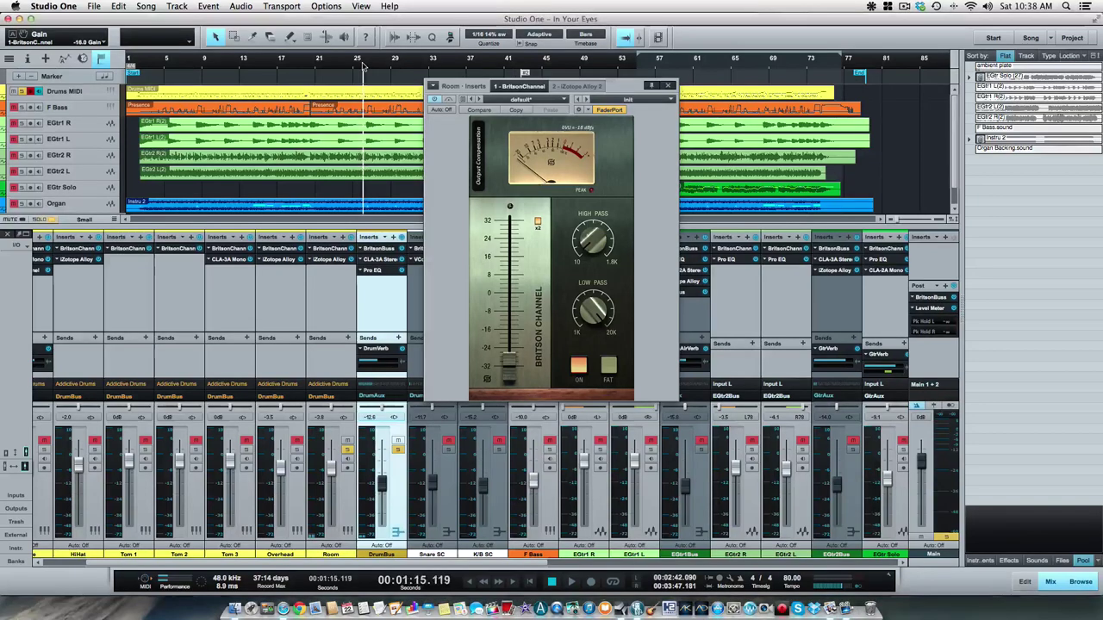
pyautogui.moveTo(507, 372); pyautogui.dragTo(511, 248)
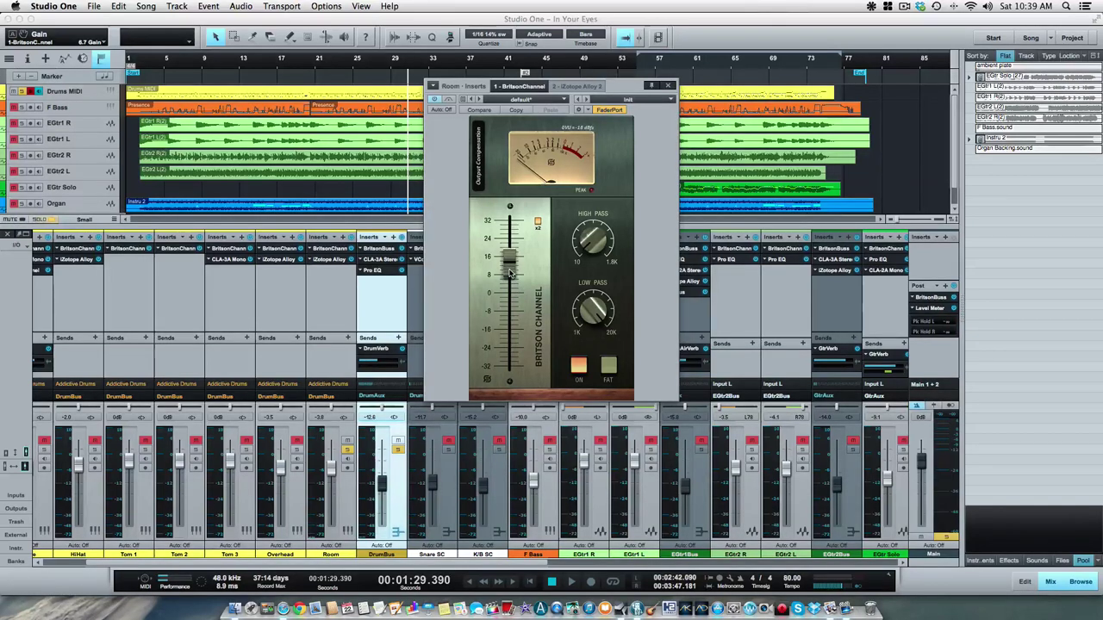
# Step: Push the Room channel's gain to 32.0 during playback, bring it back to about 9, and close the plugin
pyautogui.moveTo(509, 274); pyautogui.dragTo(517, 221)
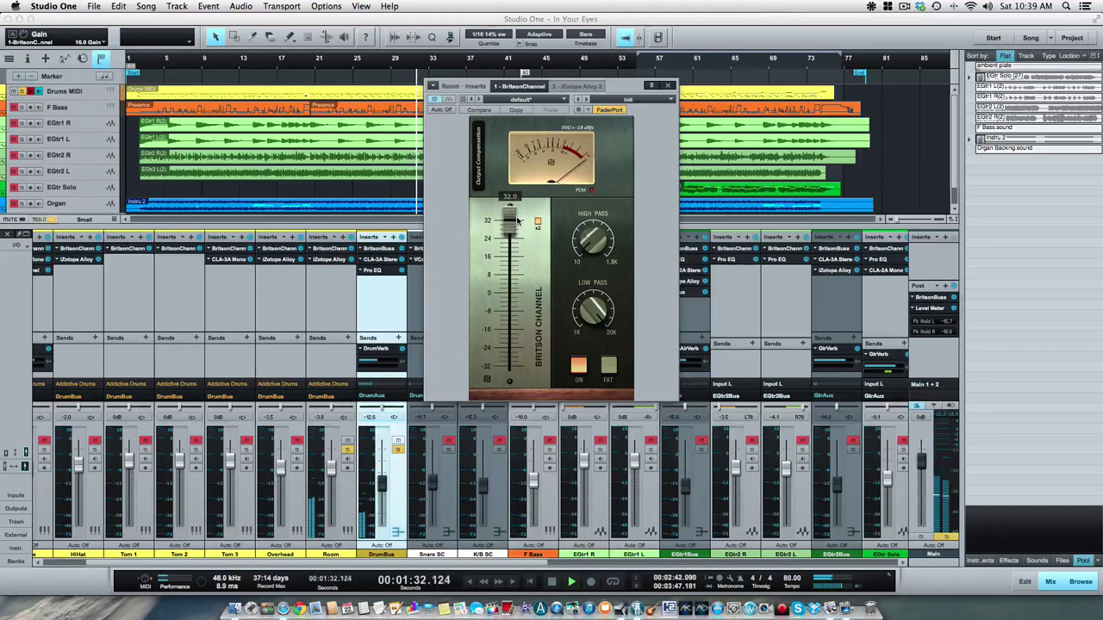
pyautogui.moveTo(516, 221); pyautogui.dragTo(513, 270)
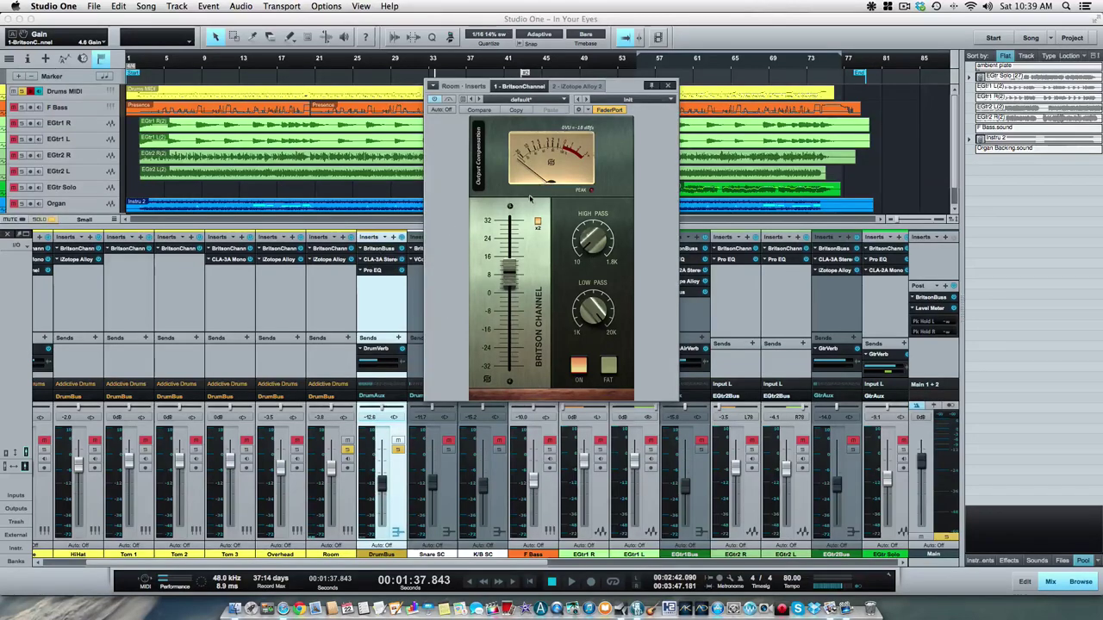
pyautogui.click(667, 86)
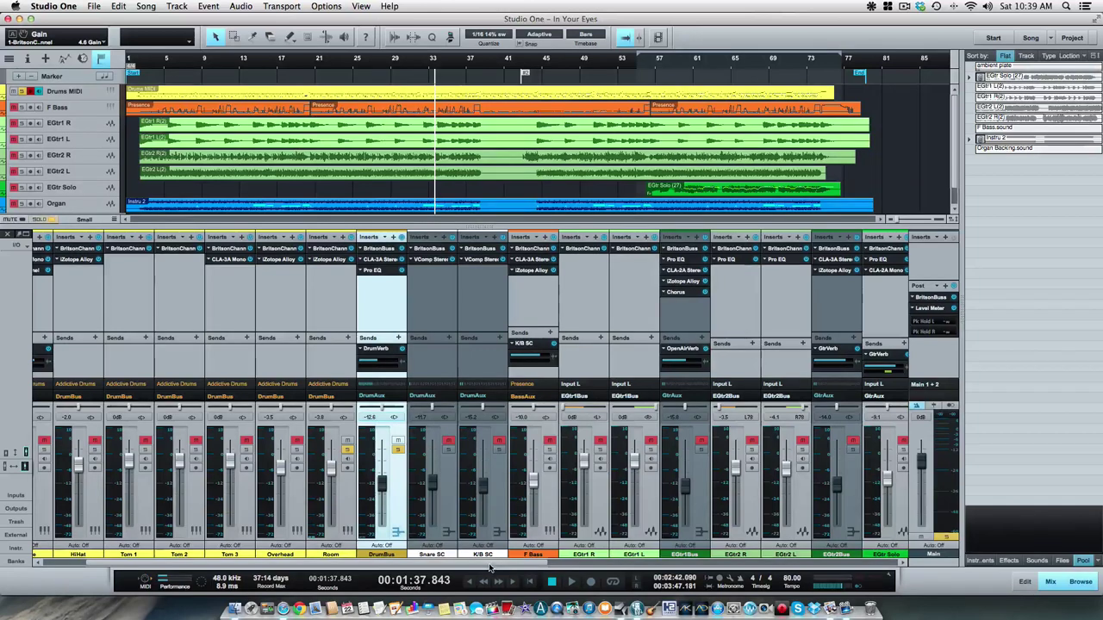
# Step: Switch the solo from Room to EGtr2 L and open that track's Britson Channel
pyautogui.click(346, 449)
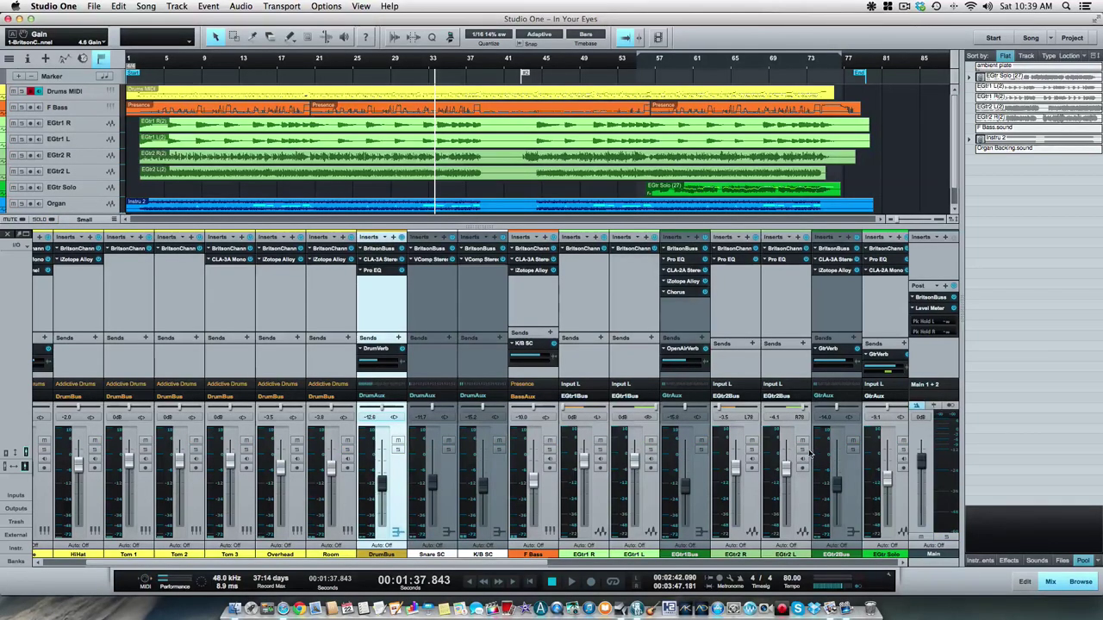
pyautogui.click(802, 449)
pyautogui.click(784, 249)
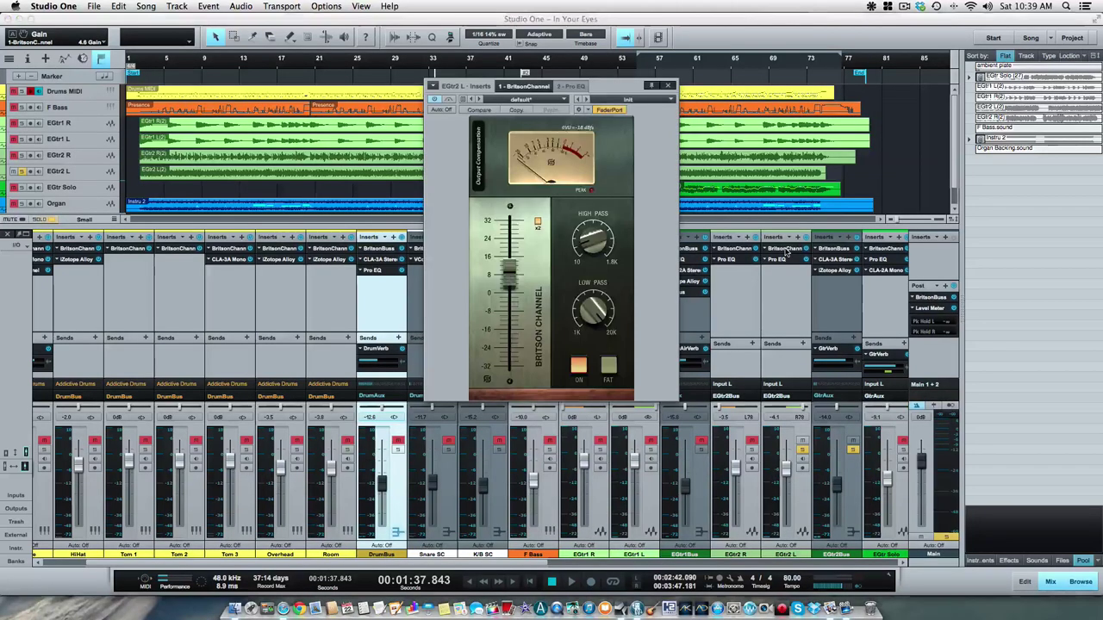
# Step: Sweep EGtr2 L's high-pass filter up to about 172 Hz during playback, settle it at about 69 Hz, and close the plugin
pyautogui.press('space')
pyautogui.moveTo(585, 245)
pyautogui.mouseDown()
pyautogui.moveTo(579, 173)
pyautogui.moveTo(589, 250)
pyautogui.mouseUp()
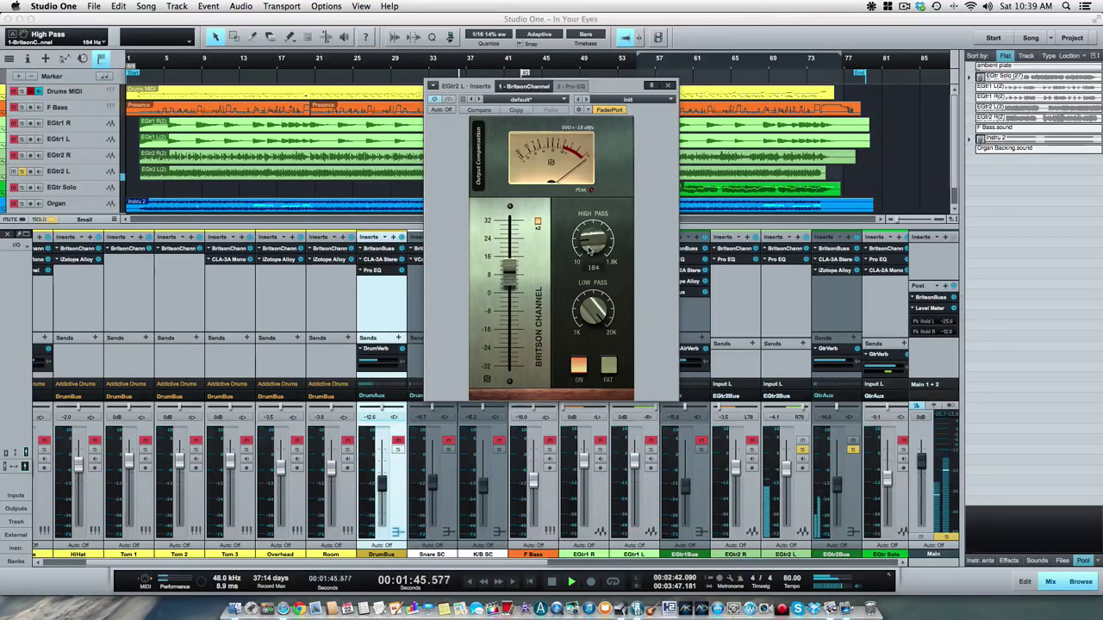
pyautogui.scroll(3, 589, 250)
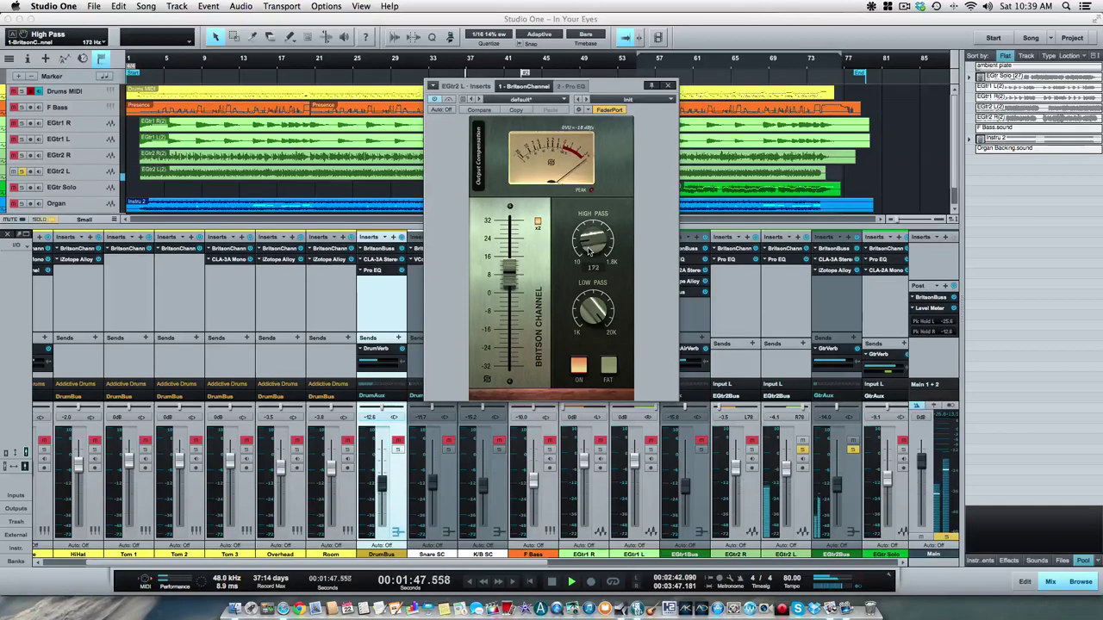
pyautogui.press('space')
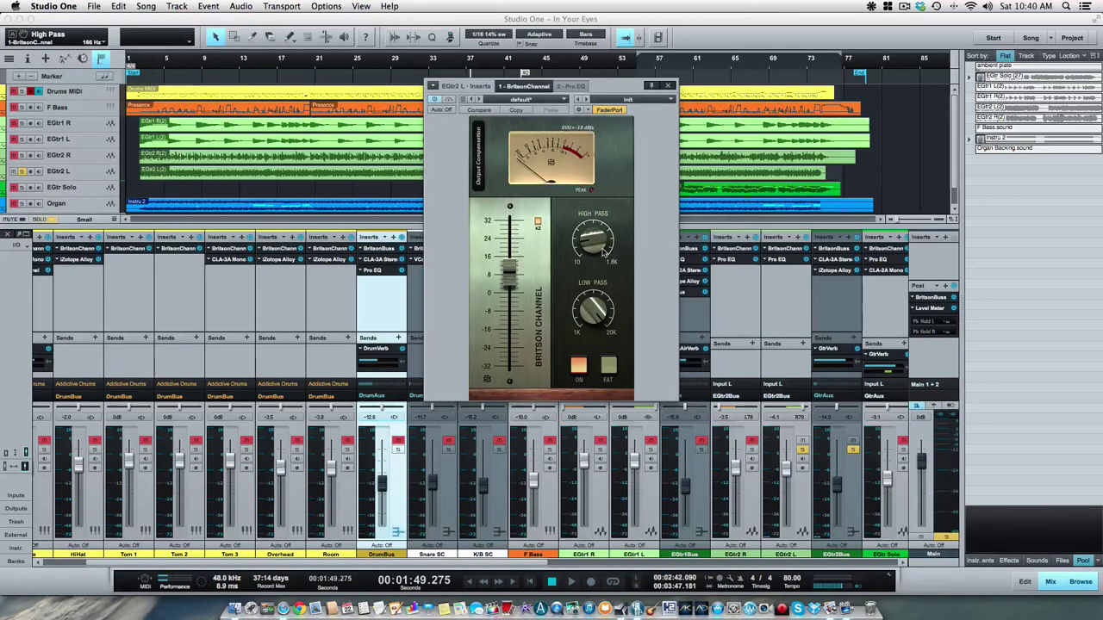
pyautogui.scroll(-5, 603, 253)
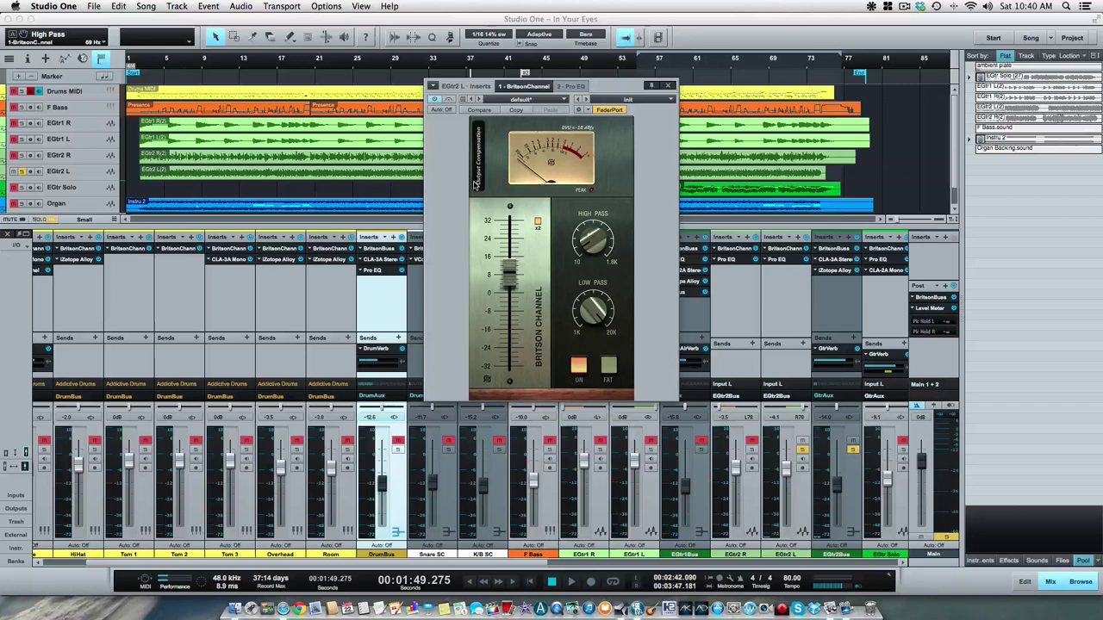
pyautogui.click(669, 87)
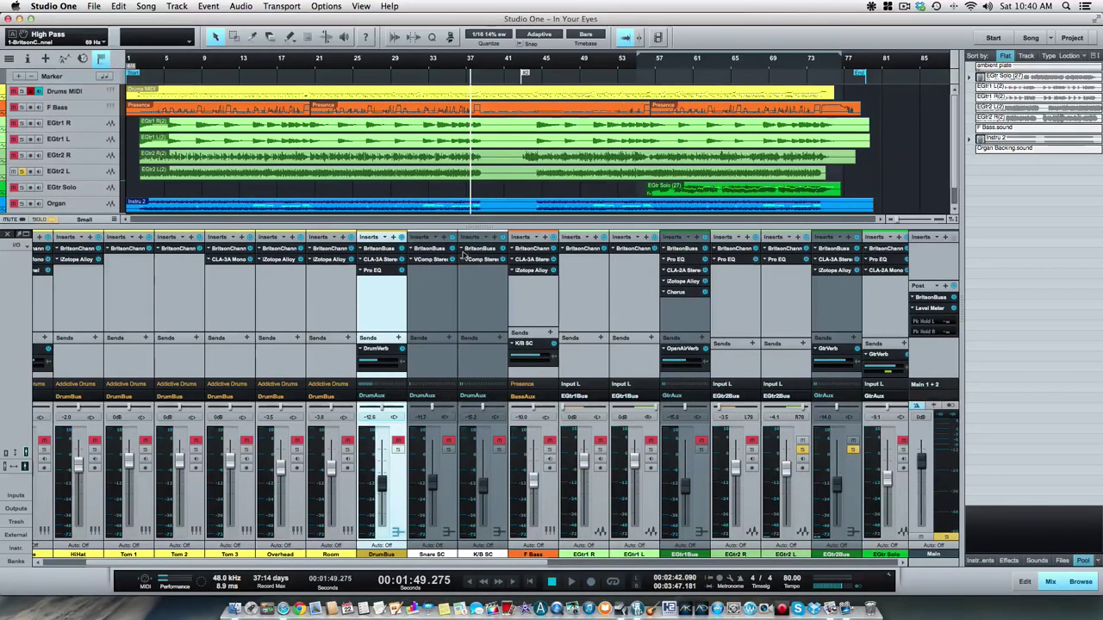
# Step: Open the Snare SC bus's Britson Buss, switch Fat mode on and back off, and close the plugin
pyautogui.click(434, 247)
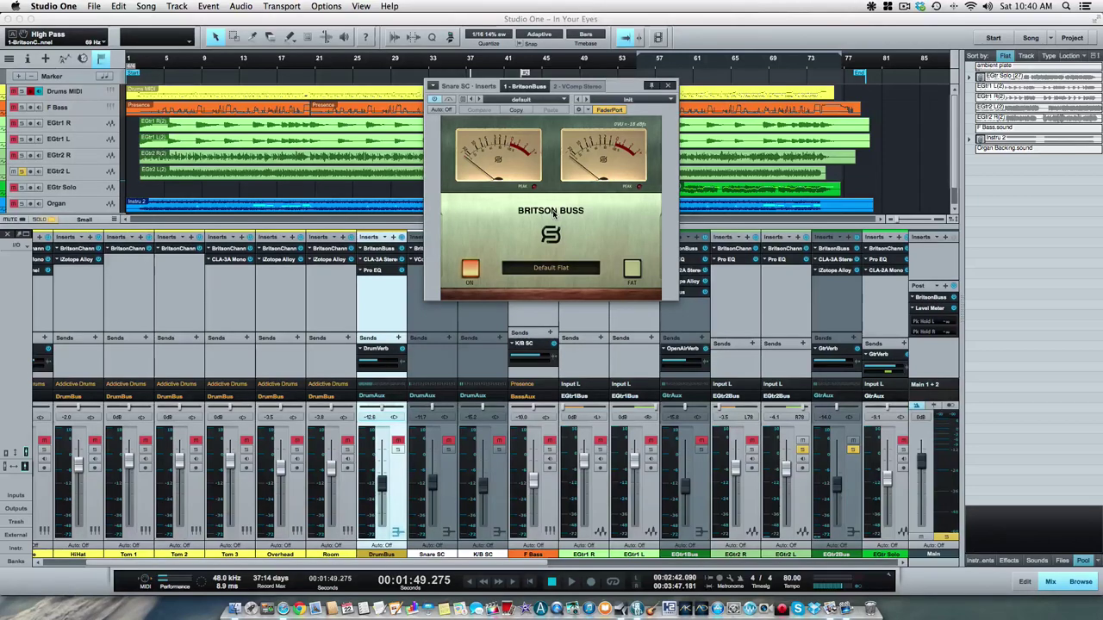
pyautogui.click(633, 272)
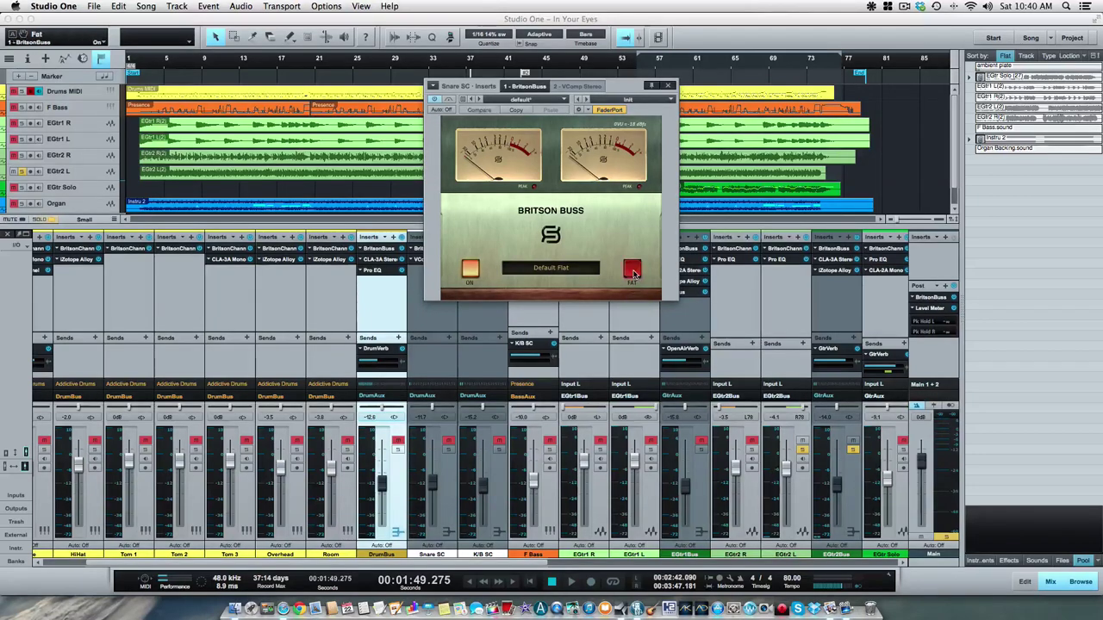
pyautogui.click(633, 273)
pyautogui.click(668, 85)
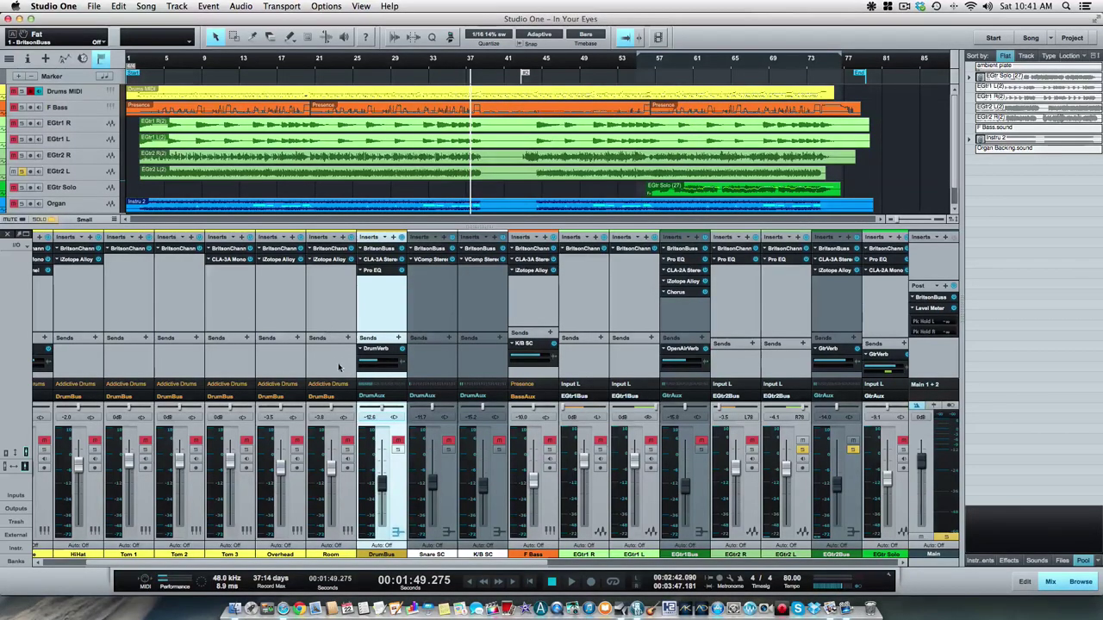
# Step: Move the solo from EGtr2 L to Room, play from around bar 25, and open Room's Britson Channel
pyautogui.click(346, 449)
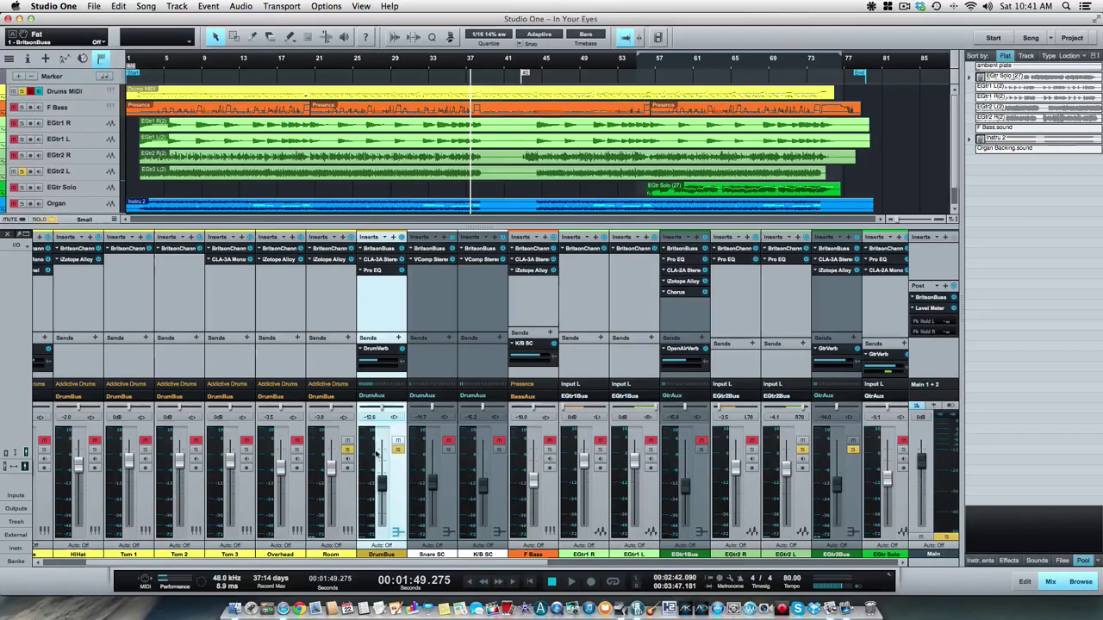
pyautogui.click(801, 449)
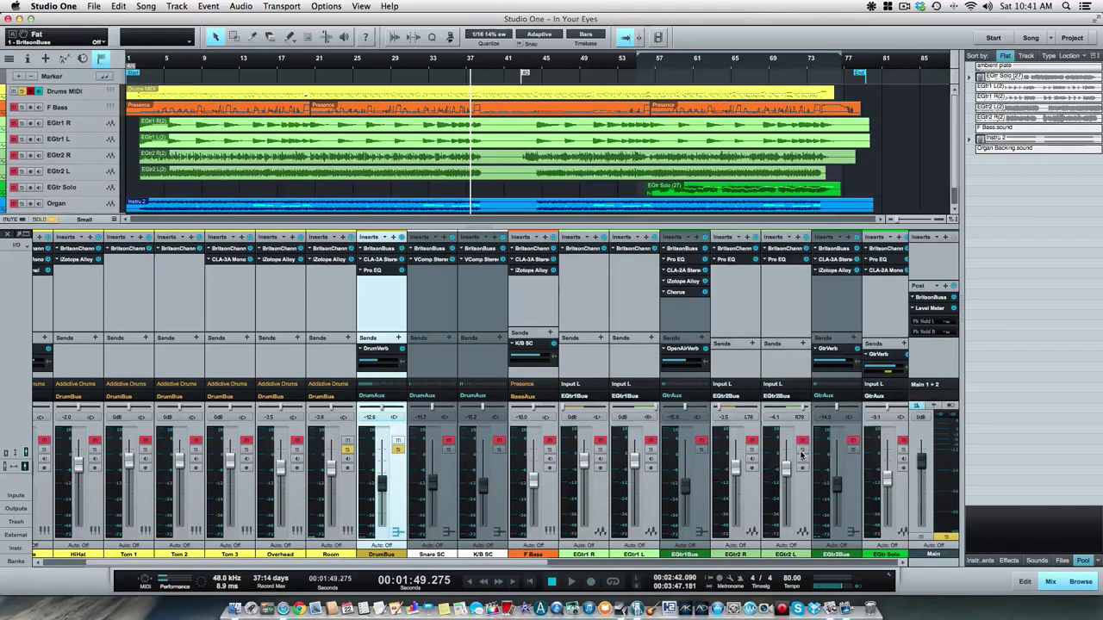
pyautogui.click(360, 69)
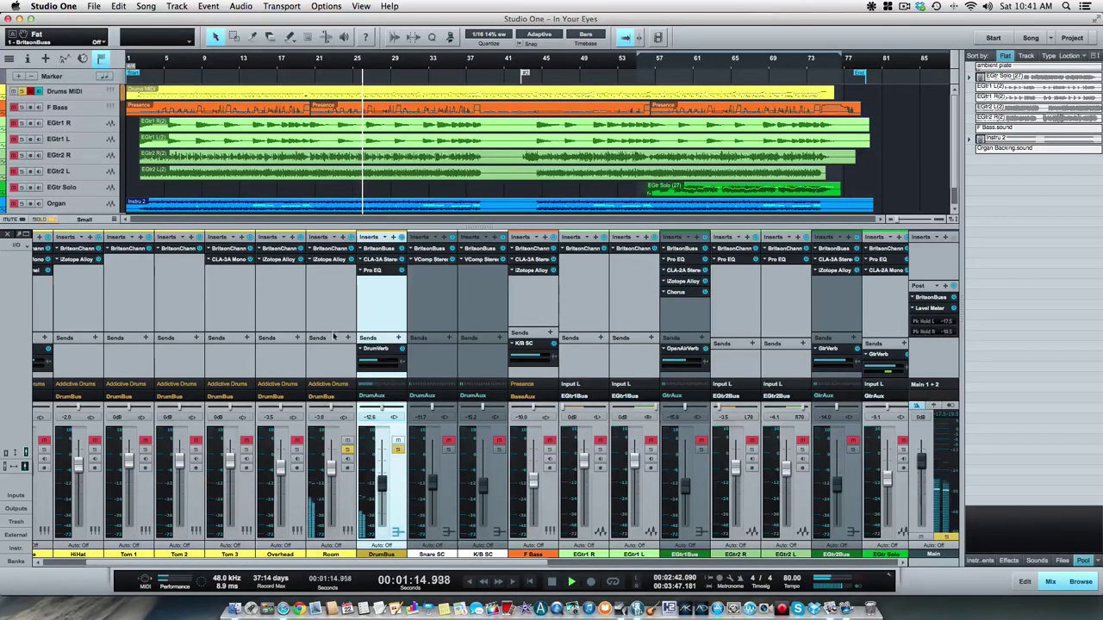
pyautogui.click(339, 251)
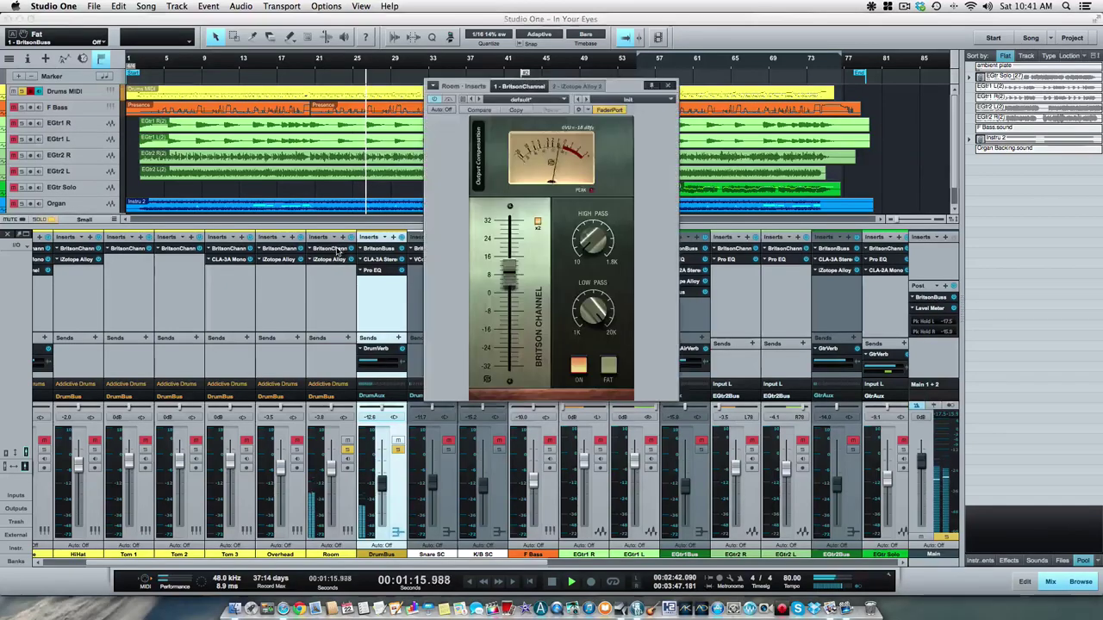
# Step: Audition Fat mode on the Room channel with the gain pushed near maximum, and bring the gain down to about 15
pyautogui.moveTo(509, 274); pyautogui.dragTo(511, 221)
pyautogui.click(608, 366)
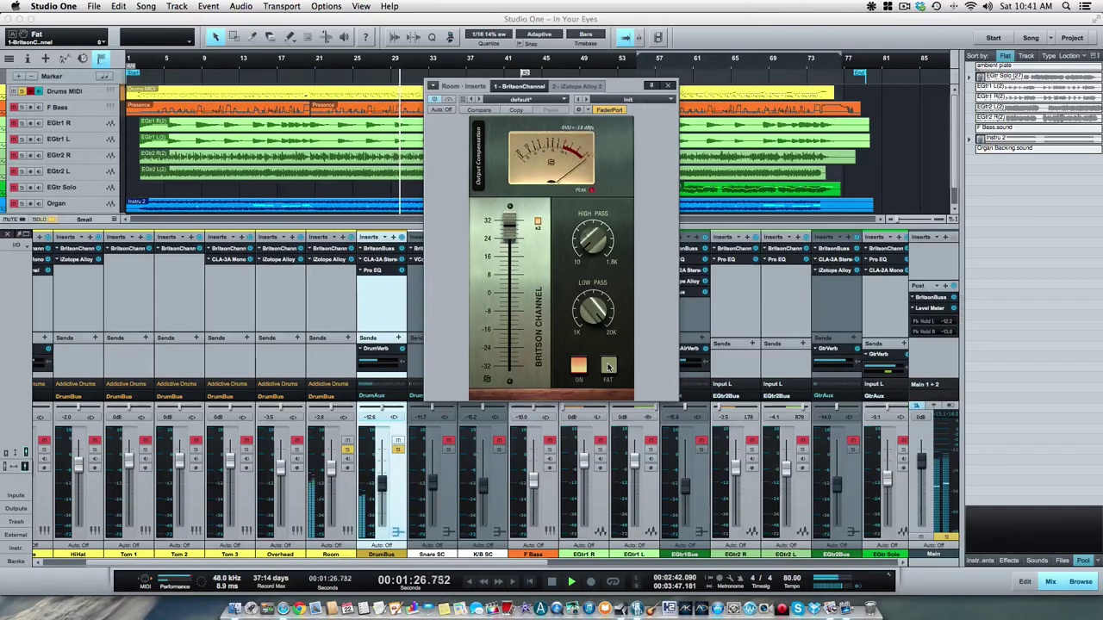
pyautogui.click(608, 366)
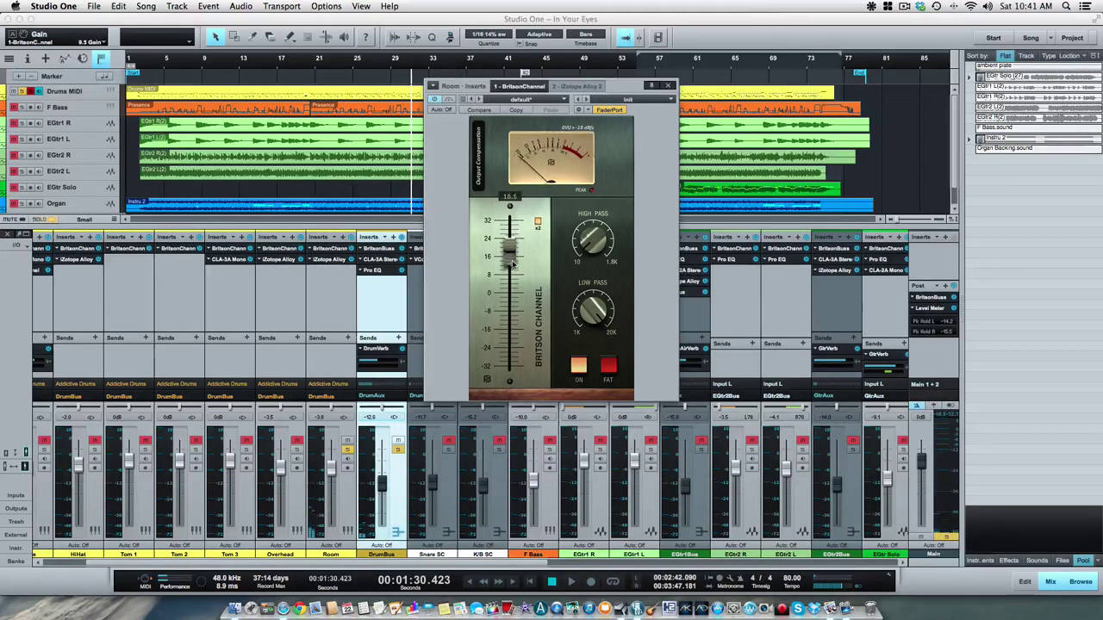
# Step: Turn off Fat mode on the Room channel and toggle its x2 gain range off and back on
pyautogui.click(608, 366)
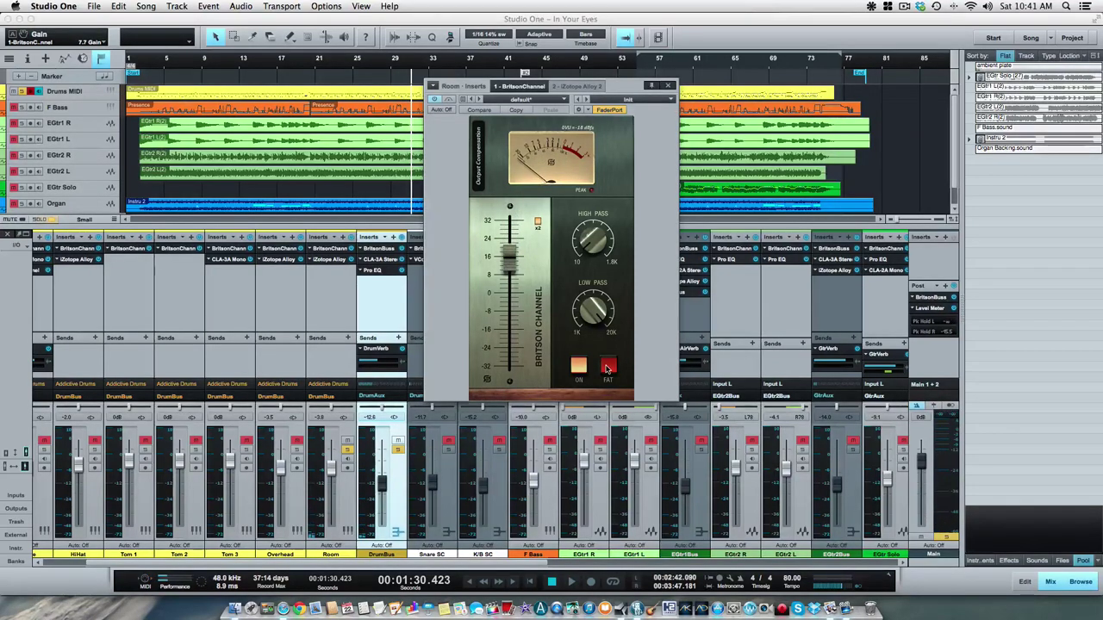
pyautogui.click(607, 367)
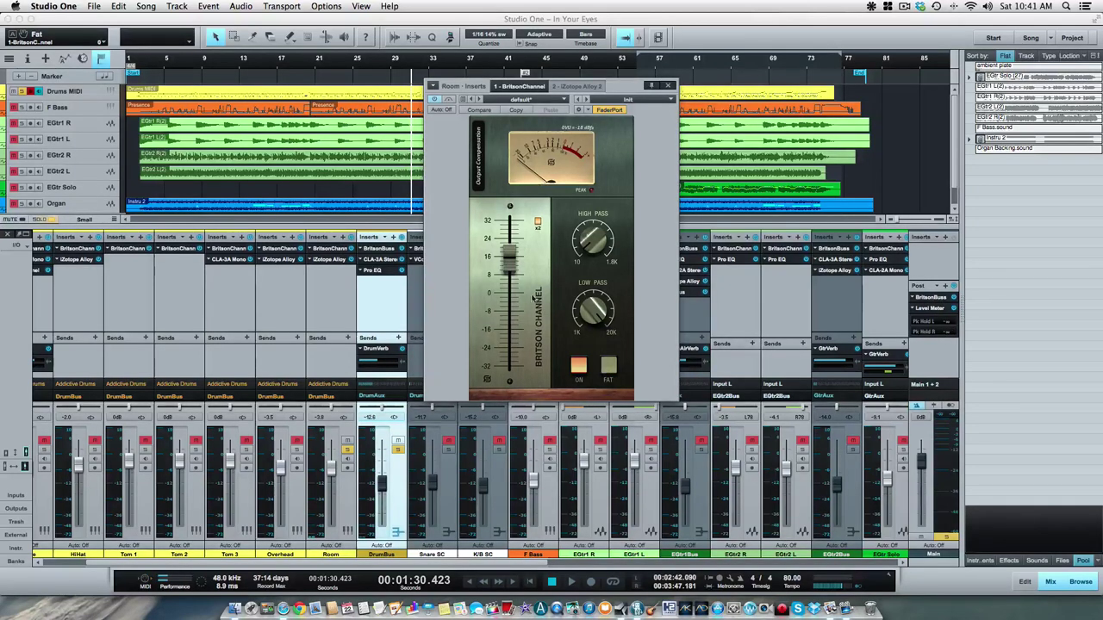
pyautogui.click(536, 223)
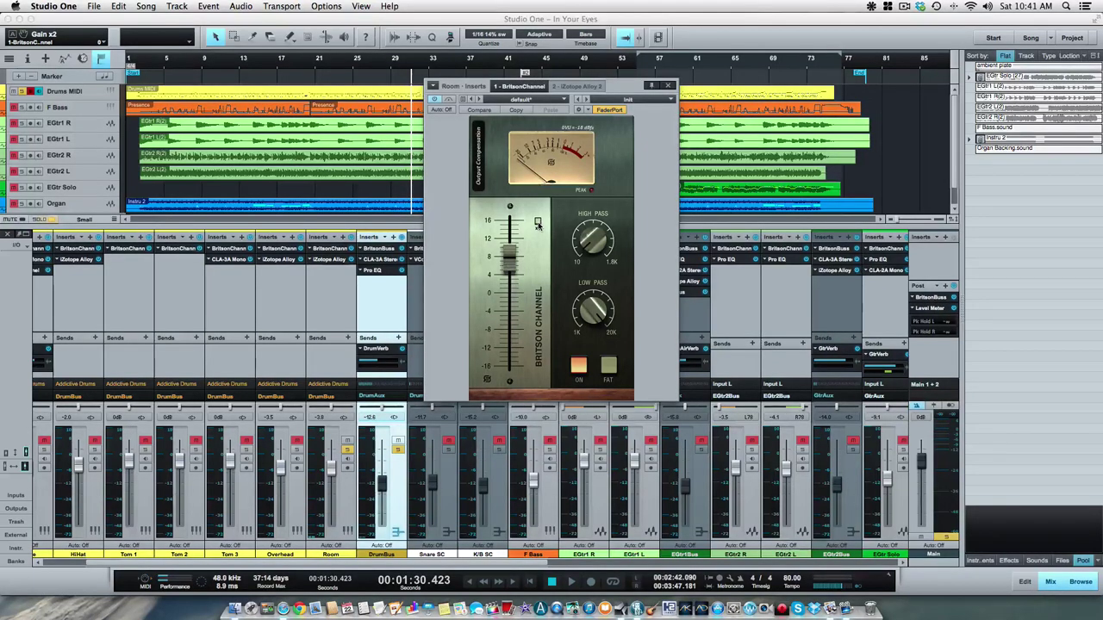
pyautogui.click(536, 223)
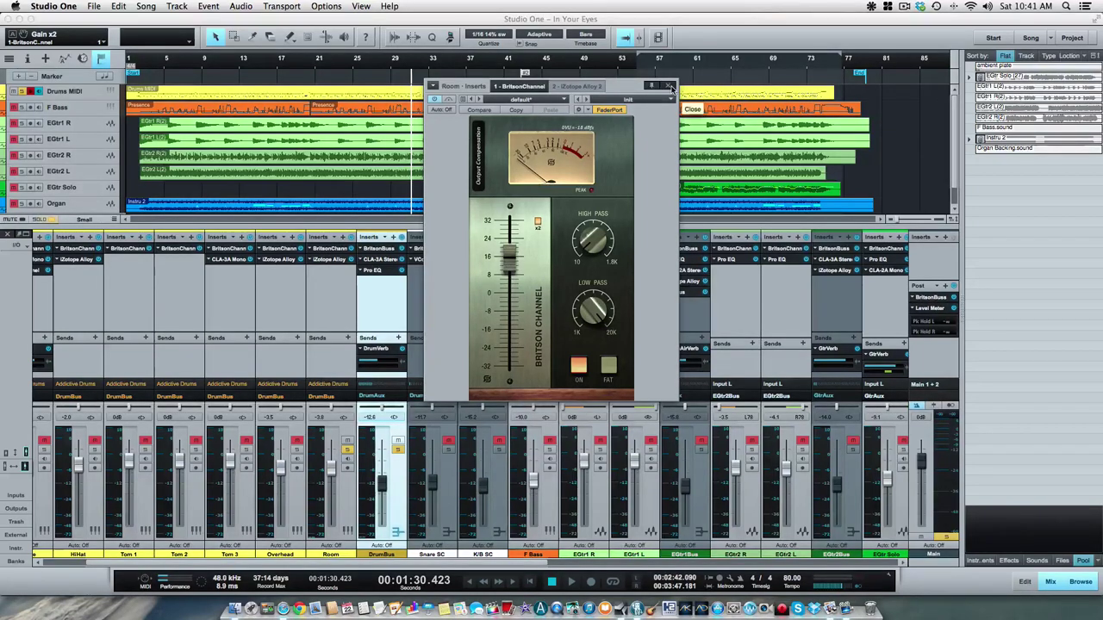
# Step: View the configuration options of Room's Britson Channel, return to its controls, and close the plugin
pyautogui.click(542, 317)
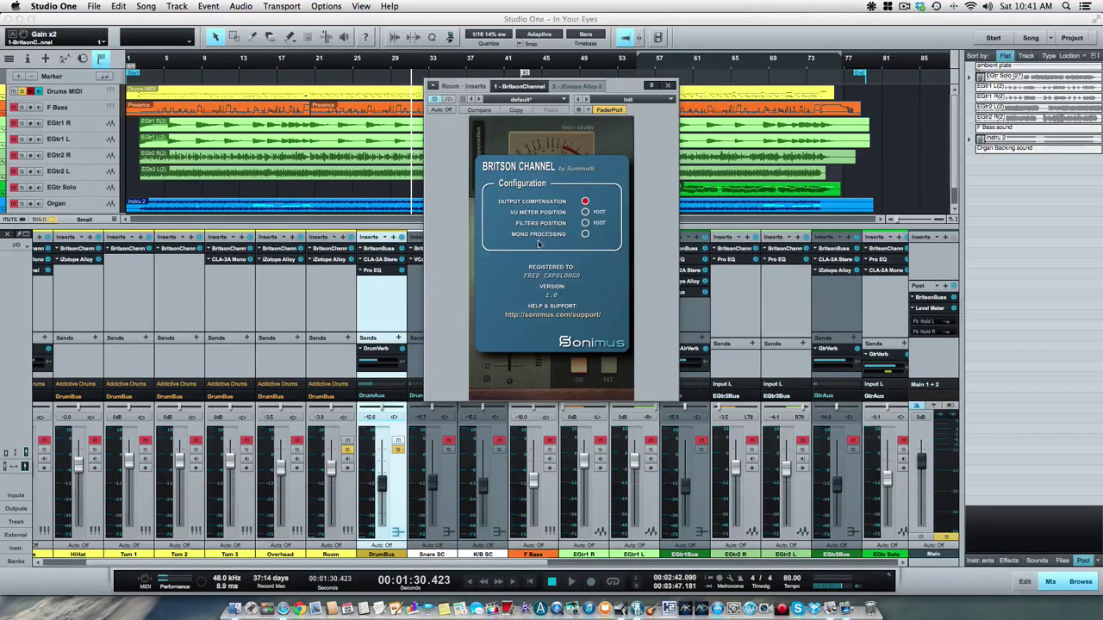
pyautogui.click(607, 147)
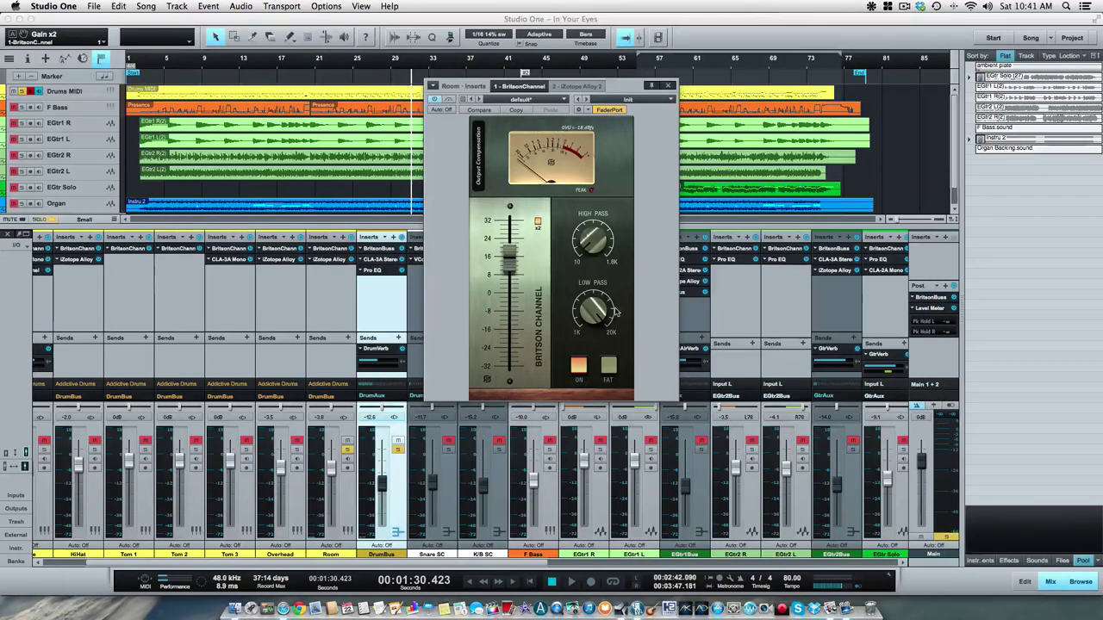
pyautogui.click(668, 85)
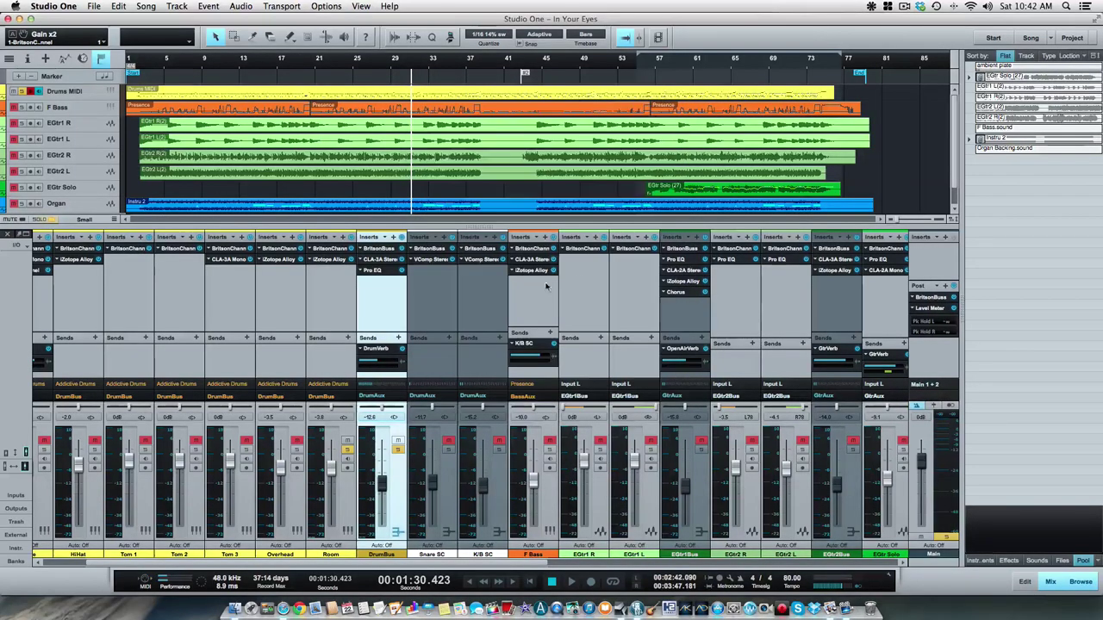
# Step: Show the color modes in EGtr1Bus's Britson Buss, open the Main output's Britson Buss to view its mode, and close it
pyautogui.click(685, 249)
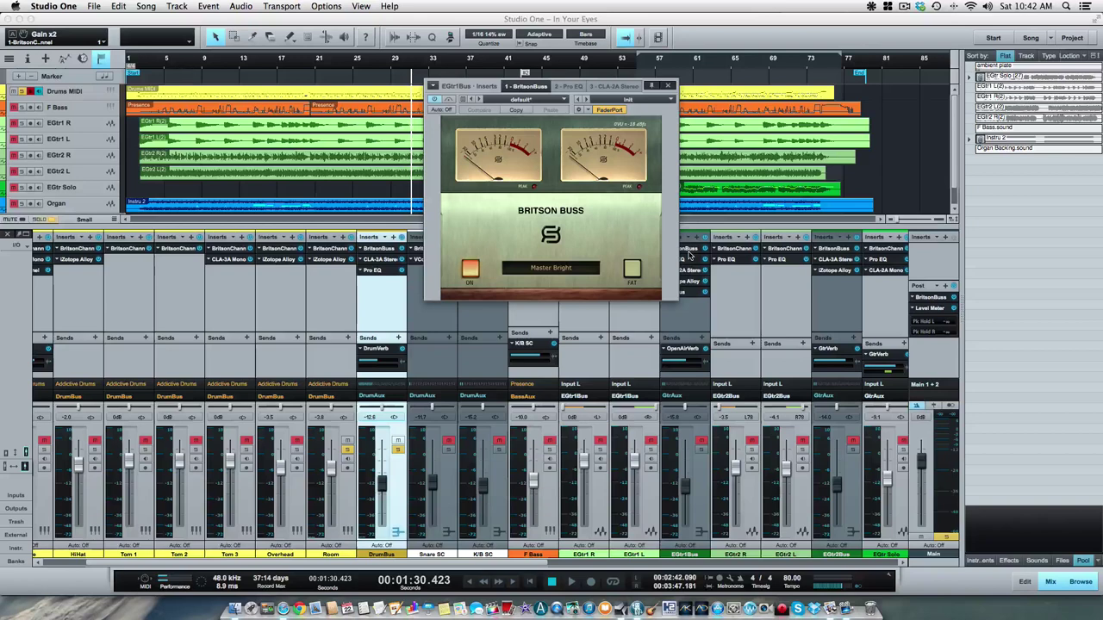
pyautogui.click(548, 270)
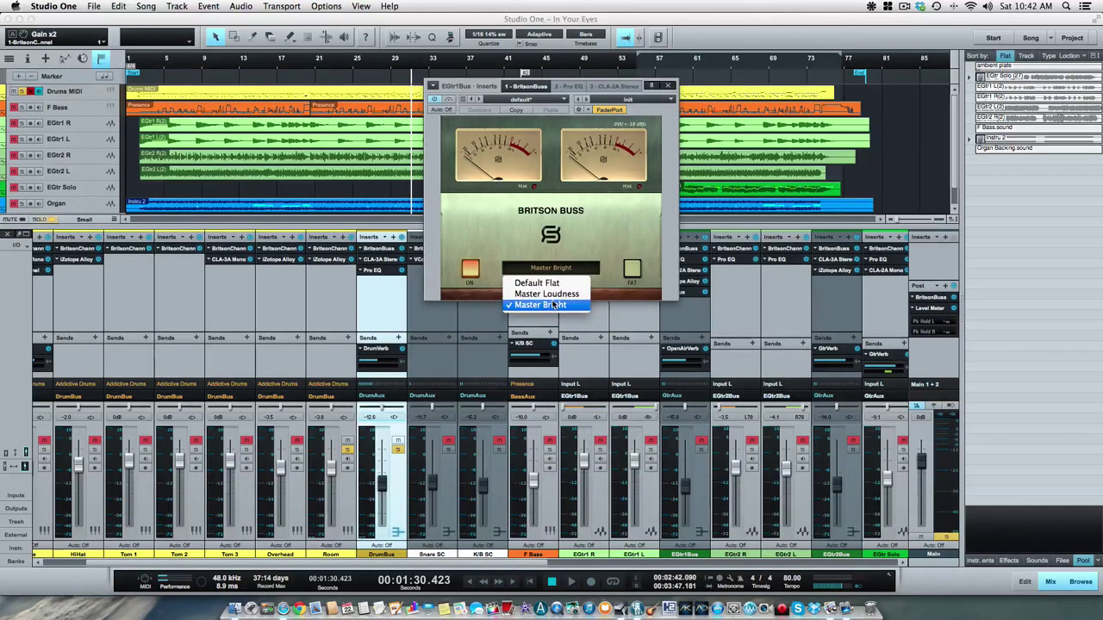
pyautogui.click(939, 300)
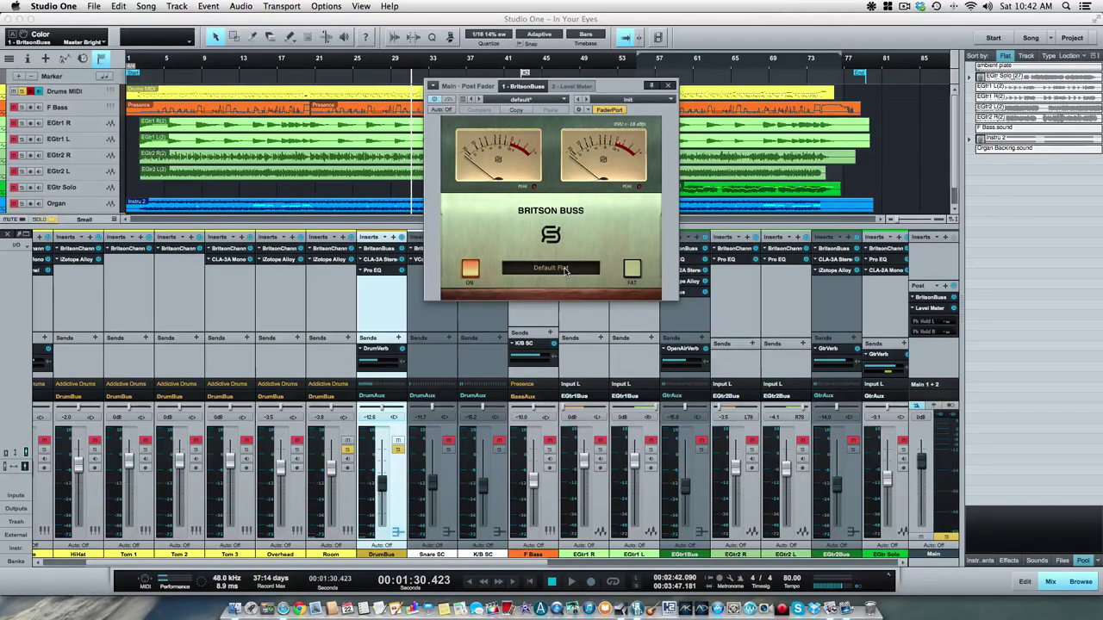
pyautogui.click(668, 88)
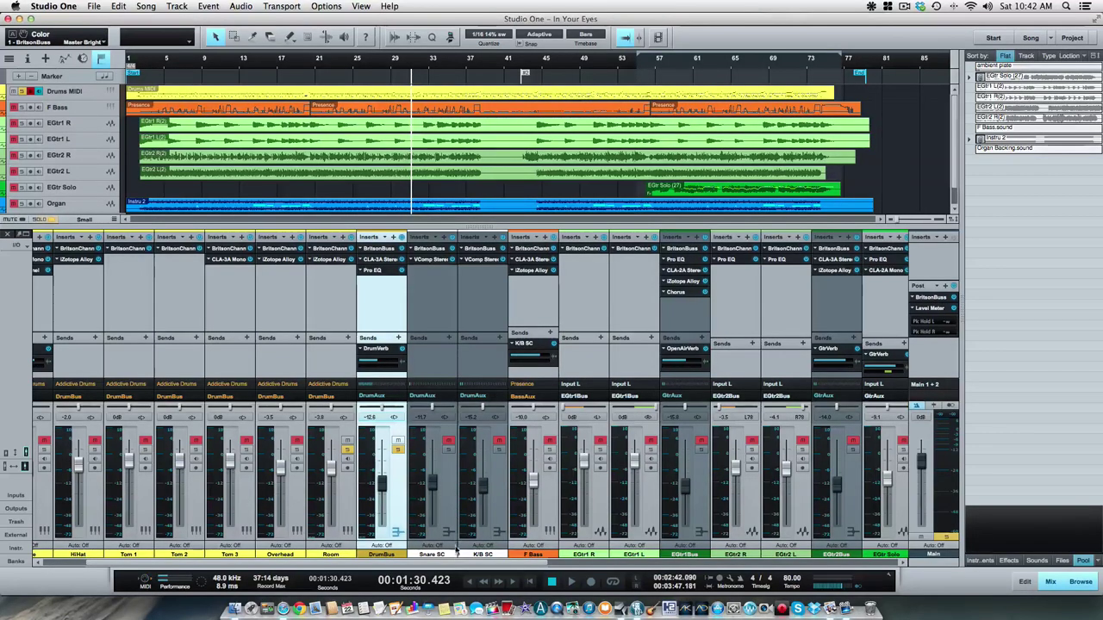
# Step: Examine the Britson inserts across the mixer, from the drum channels to the aux buses and Stereo Bus
pyautogui.moveTo(457, 562); pyautogui.dragTo(814, 558)
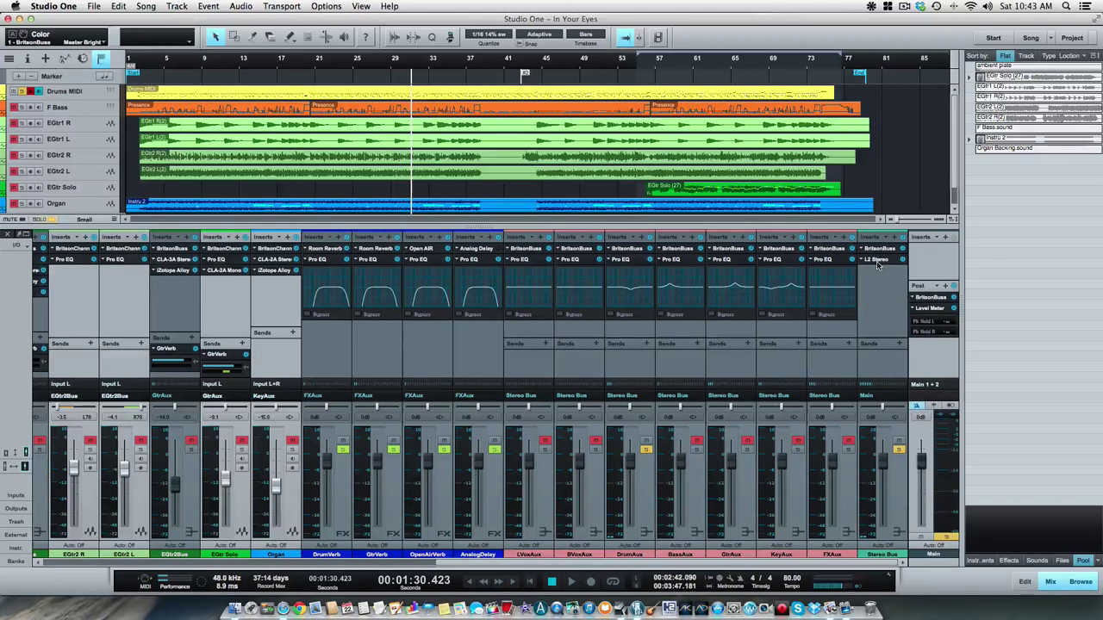
pyautogui.hscroll(-10, 336, 469)
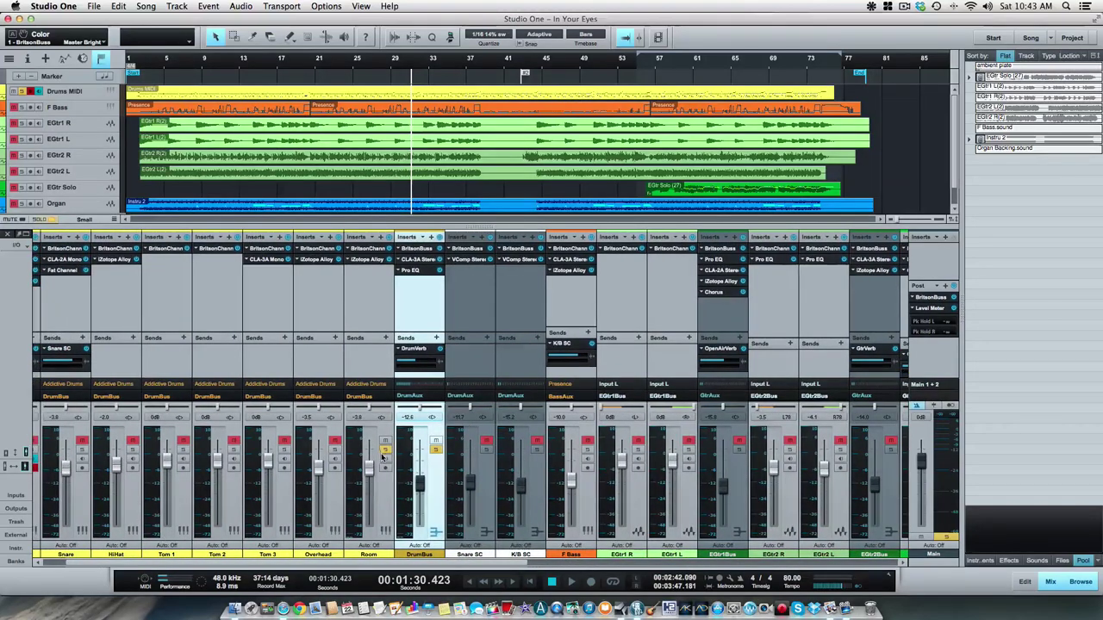
pyautogui.moveTo(408, 561); pyautogui.dragTo(801, 575)
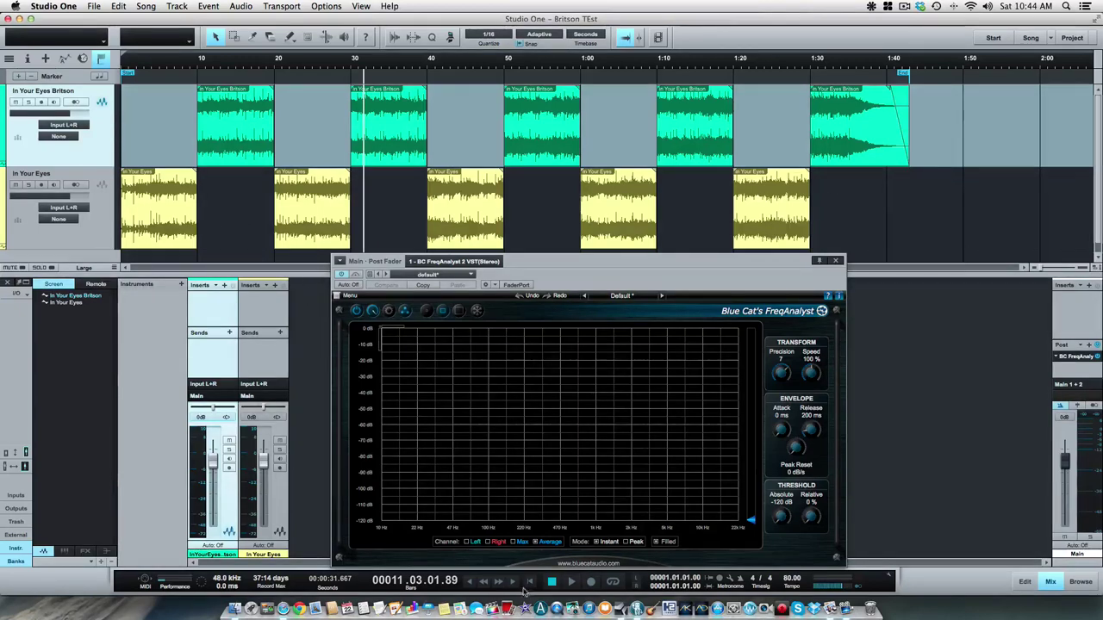
# Step: Play the alternating In Your Eyes and In Your Eyes Britson clips from start to end, and place the playhead at 0:49
pyautogui.click(552, 582)
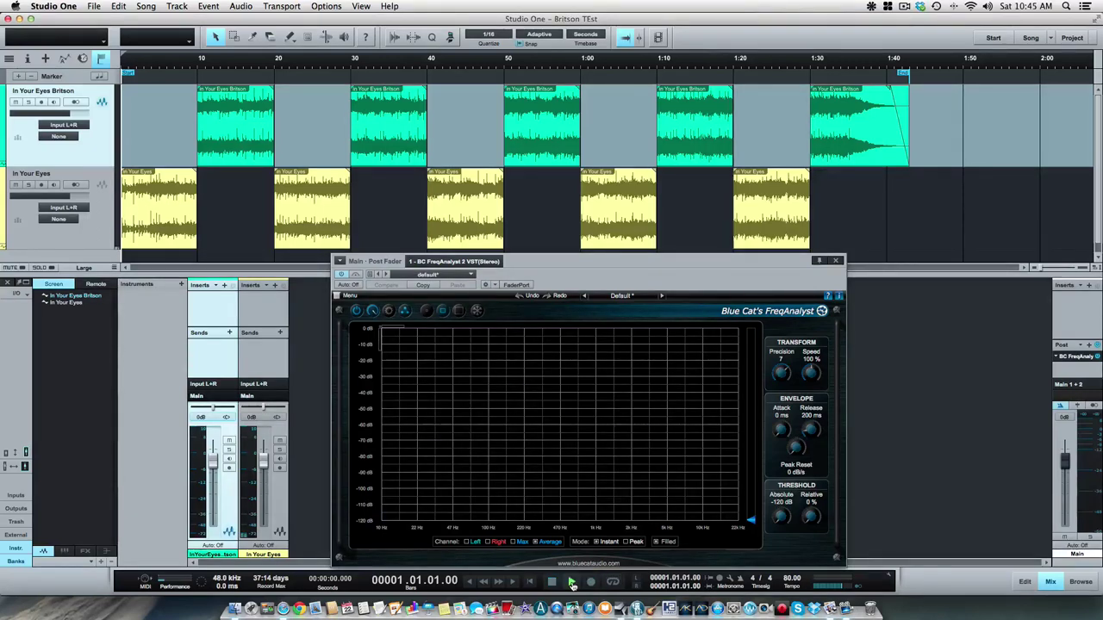
pyautogui.click(572, 583)
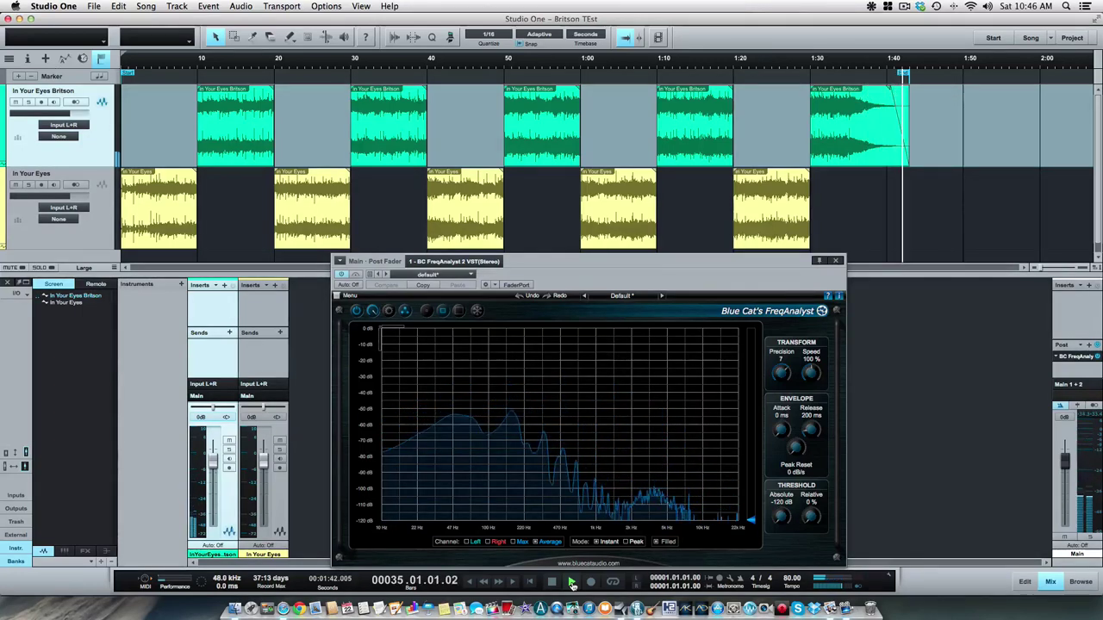
pyautogui.click(572, 584)
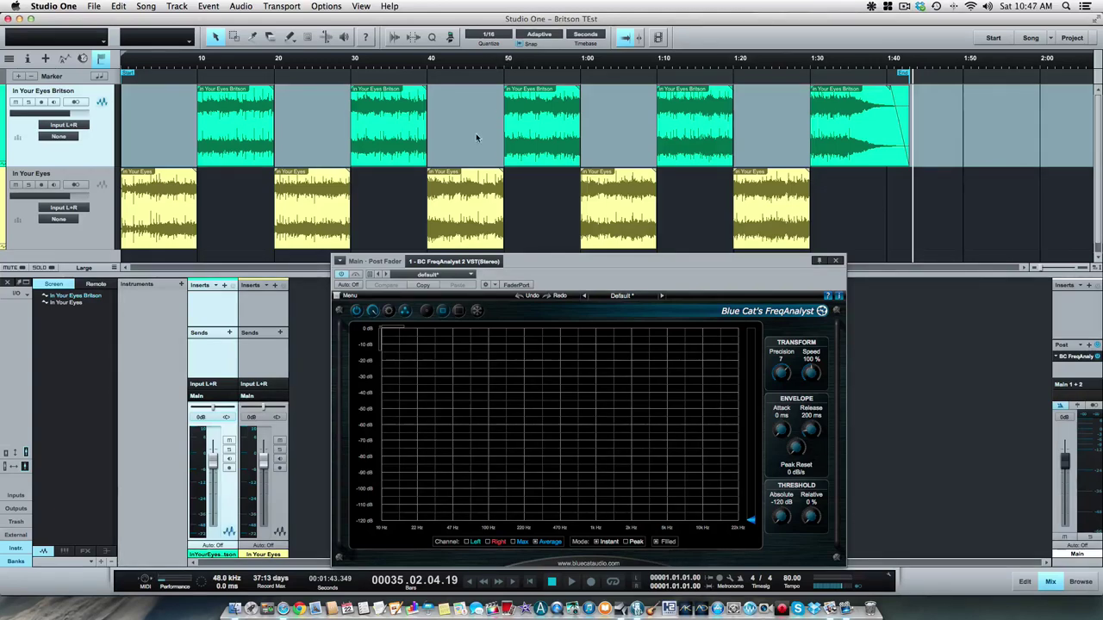
pyautogui.click(493, 62)
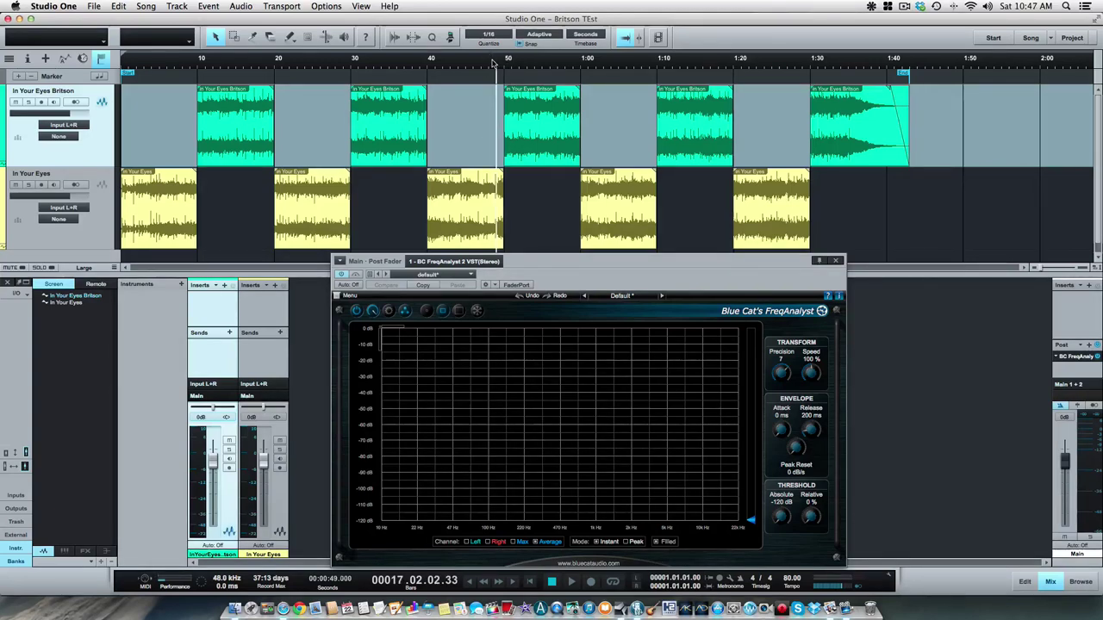